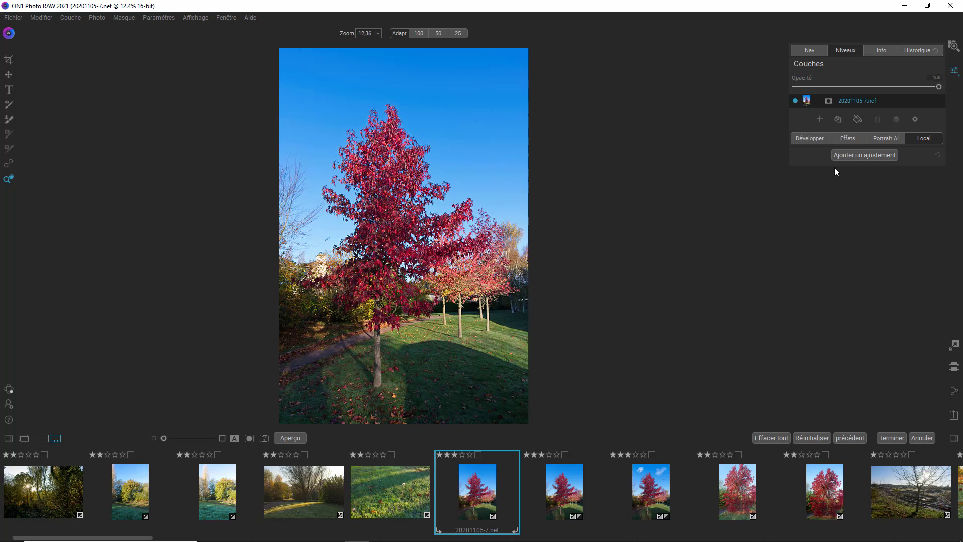
- Add a new local adjustment to the photo 20201105-7.nef
{"action": "left_click", "coordinate": [811, 138]}
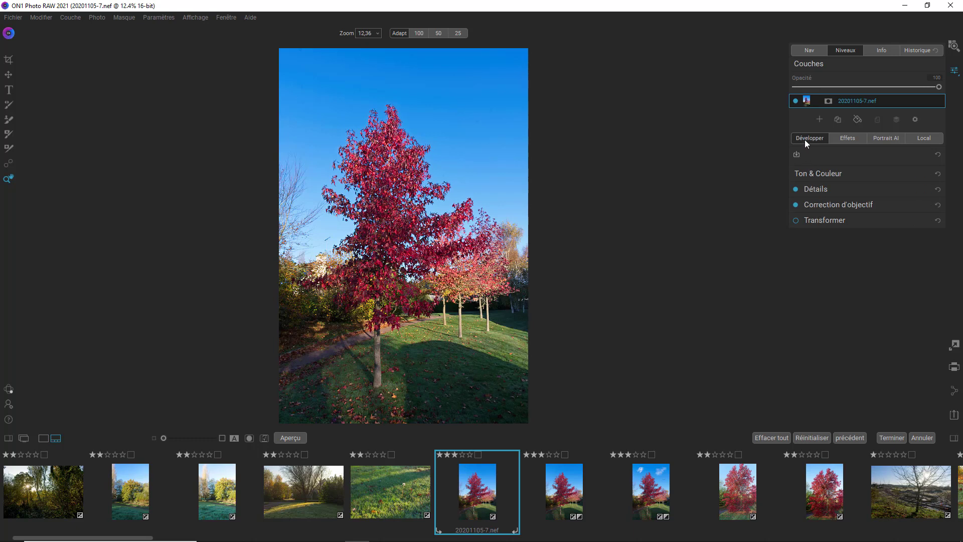
{"action": "left_click", "coordinate": [926, 140]}
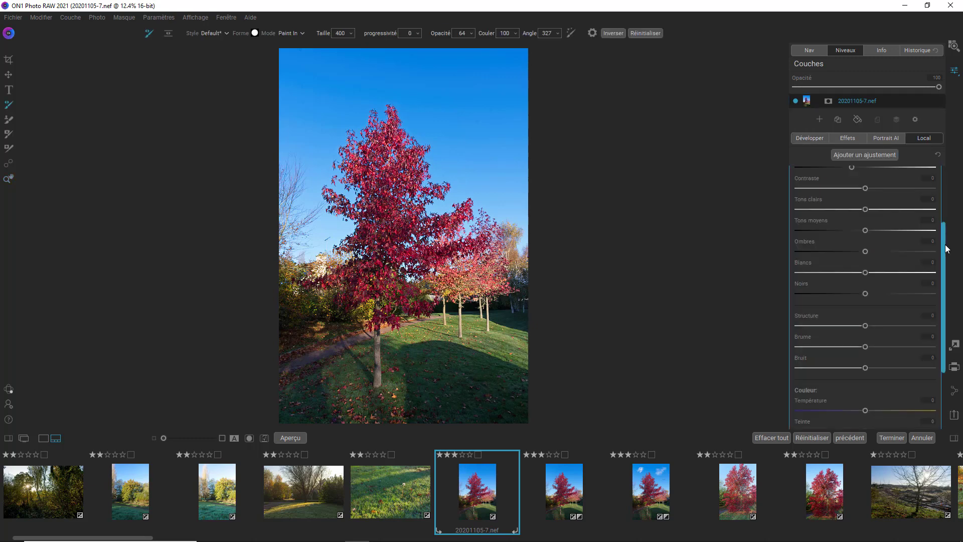
{"action": "left_click_drag", "start_coordinate": [946, 248], "coordinate": [950, 180]}
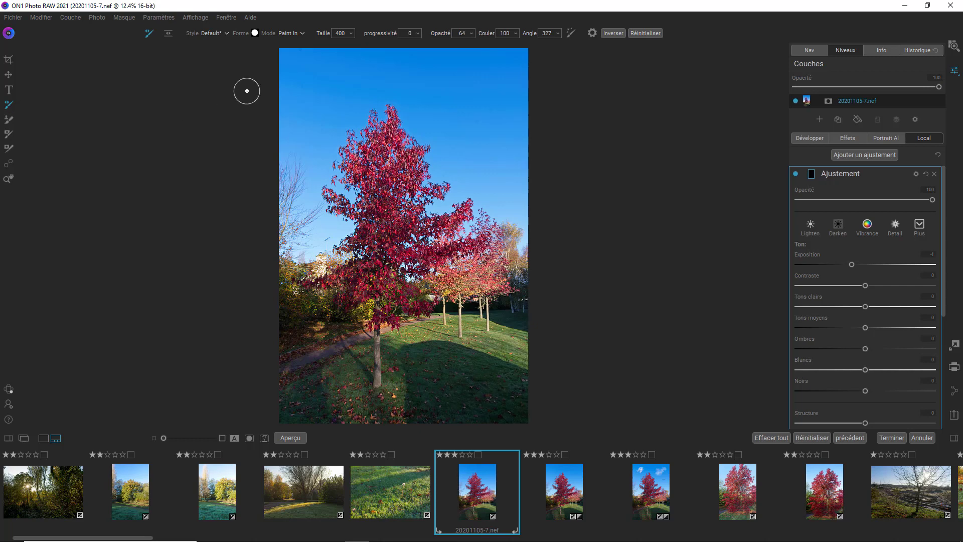
- Browse the brush shapes and choose the first cloud shape in the Nature group for the adjustment brush
{"action": "left_click", "coordinate": [255, 33]}
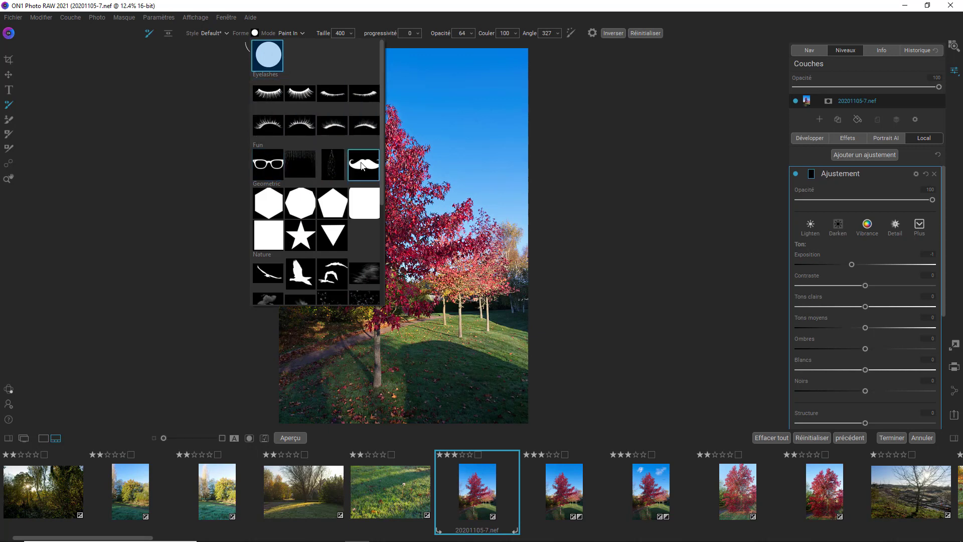
{"action": "left_click_drag", "start_coordinate": [382, 184], "coordinate": [382, 279]}
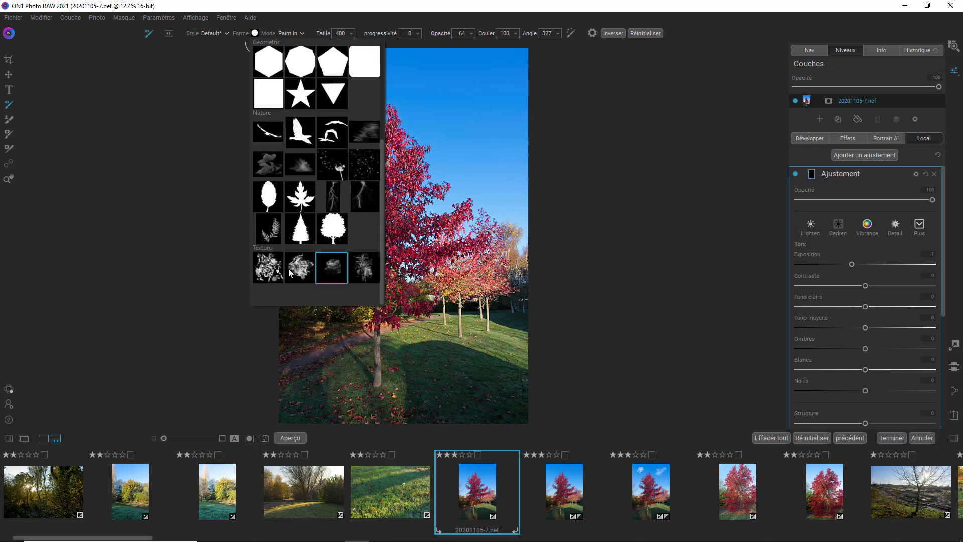
{"action": "left_click_drag", "start_coordinate": [382, 296], "coordinate": [384, 171]}
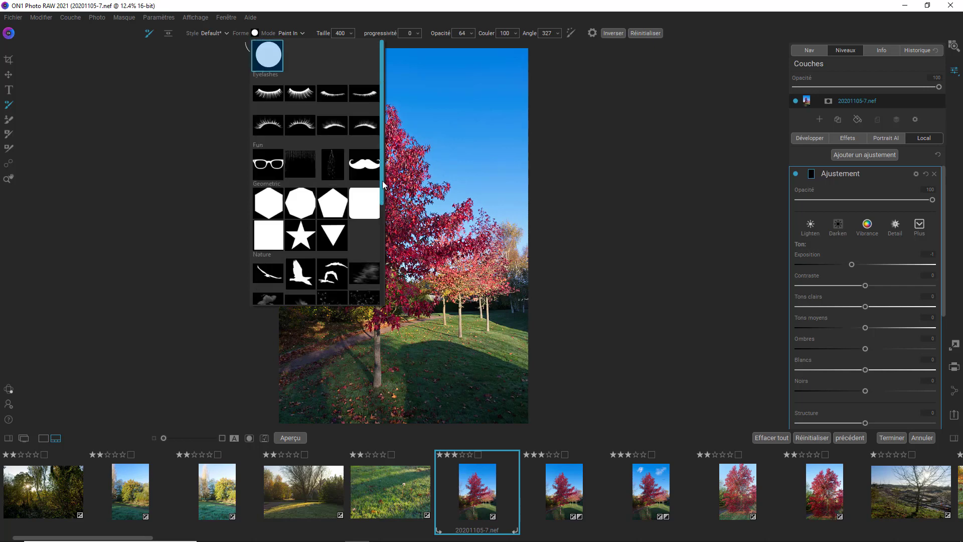
{"action": "scroll", "coordinate": [378, 211], "scroll_direction": "down", "scroll_amount": 1}
{"action": "scroll", "coordinate": [380, 190], "scroll_direction": "up", "scroll_amount": 1}
{"action": "left_click_drag", "start_coordinate": [382, 196], "coordinate": [385, 240]}
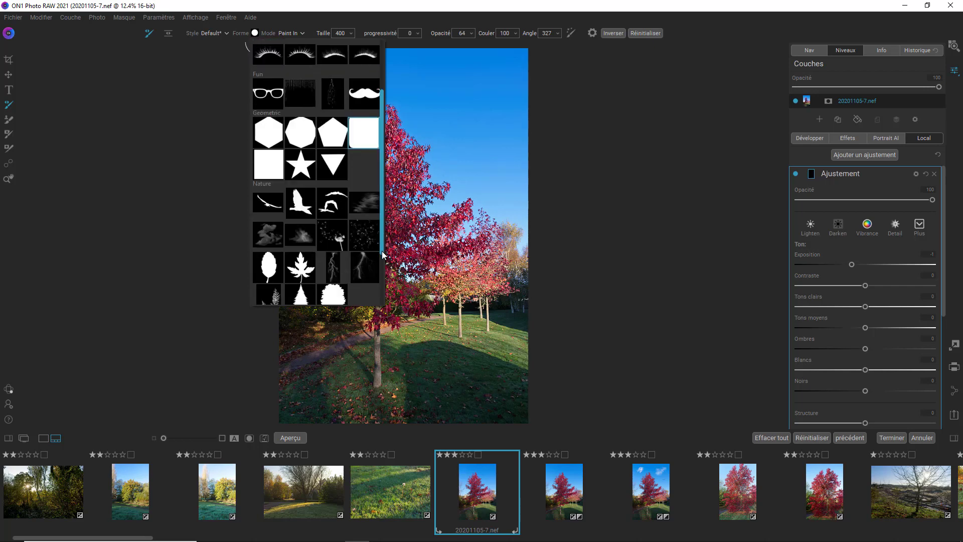
{"action": "scroll", "coordinate": [382, 252], "scroll_direction": "down", "scroll_amount": 1}
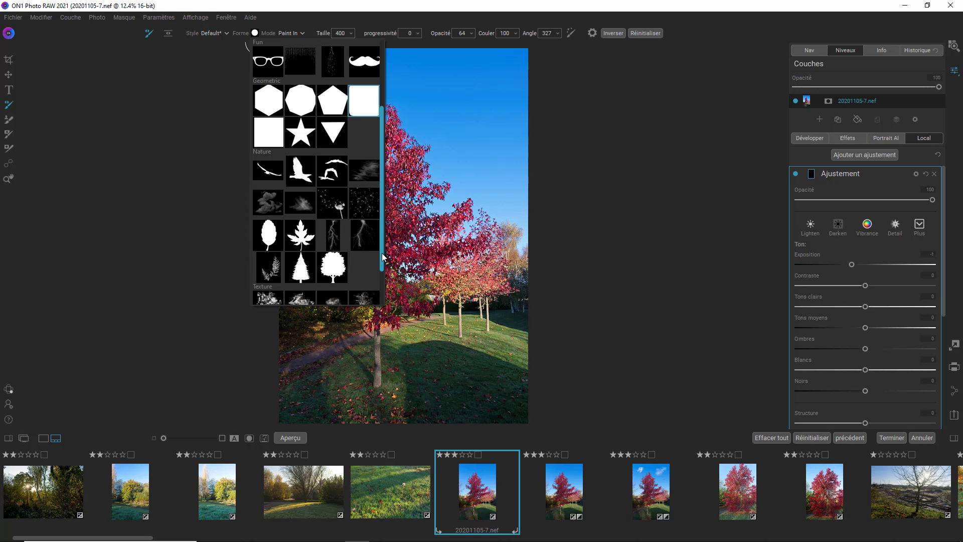
{"action": "left_click", "coordinate": [265, 204]}
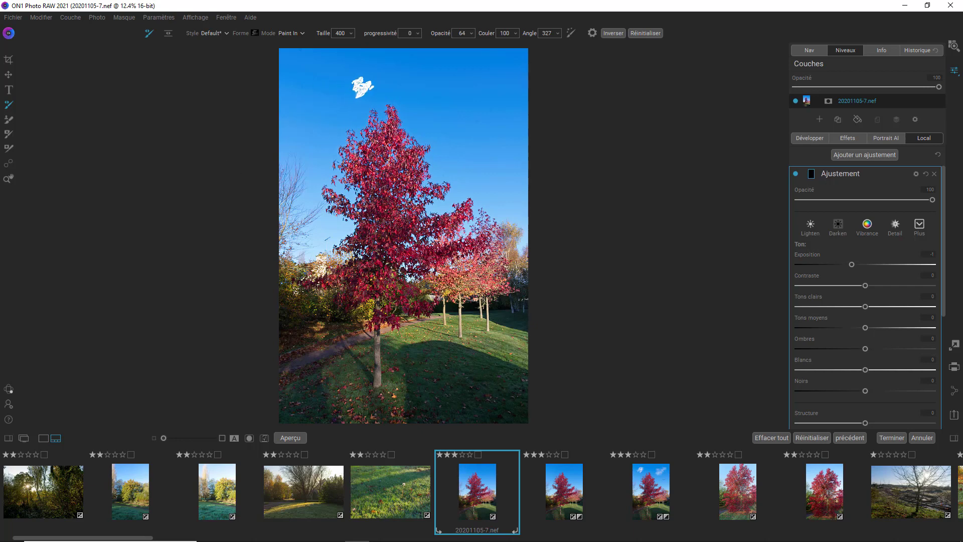
- Set the cloud brush size to 700, keeping the brush mode on Paint In
{"action": "left_click", "coordinate": [351, 34]}
{"action": "left_click_drag", "start_coordinate": [324, 44], "coordinate": [335, 44]}
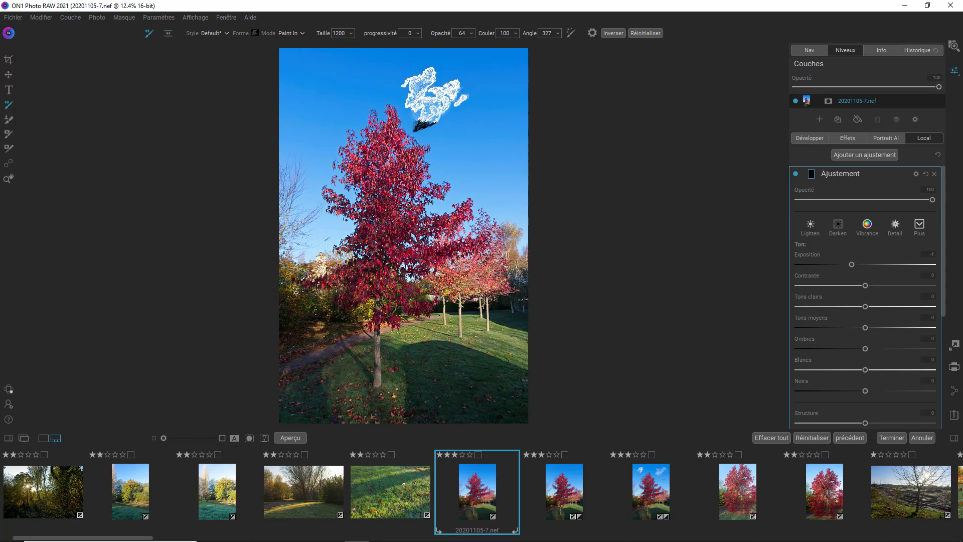
{"action": "key", "text": "x"}
{"action": "key", "text": "bracketright"}
{"action": "key", "text": "bracketright"}
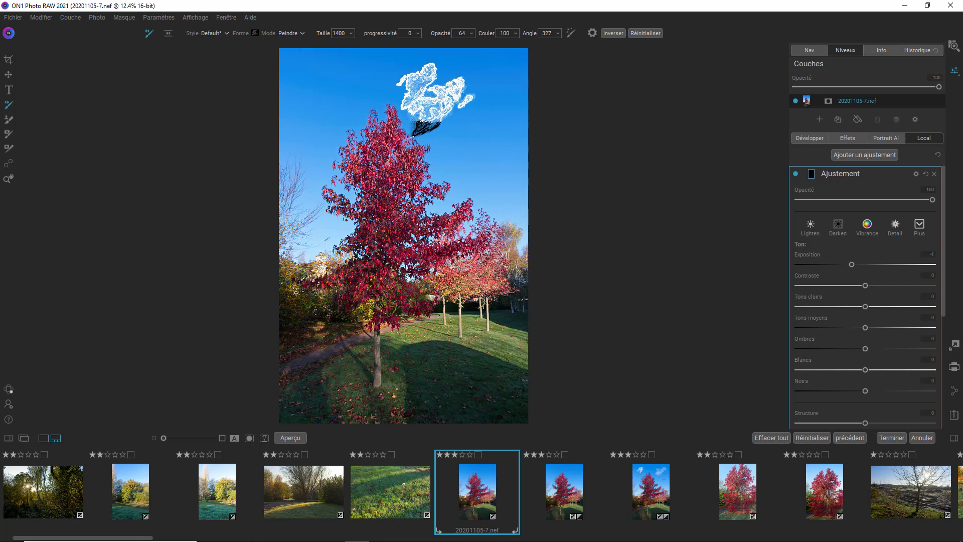
{"action": "key", "text": "bracketleft"}
{"action": "key", "text": "bracketleft"}
{"action": "key", "text": "bracketleft"}
{"action": "key", "text": "bracketleft"}
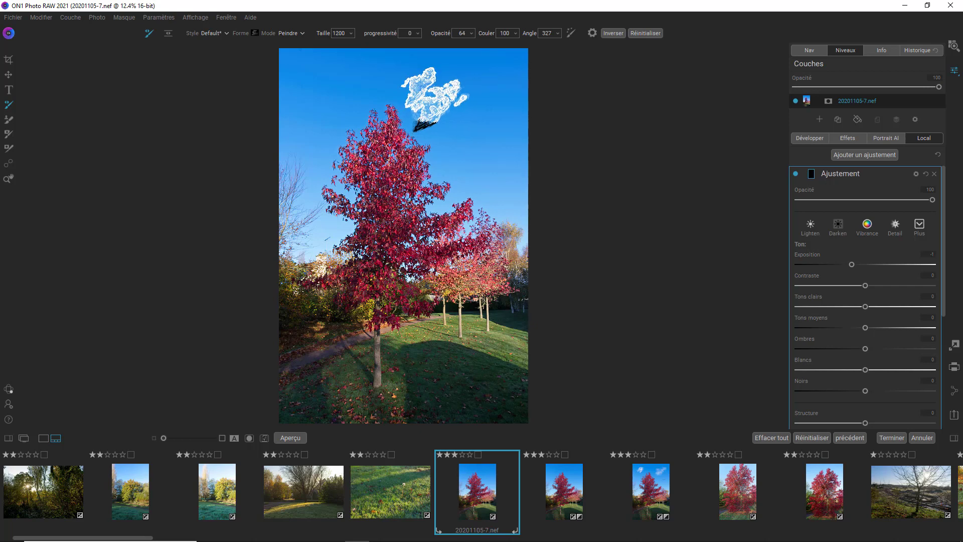
{"action": "key", "text": "bracketleft"}
{"action": "key", "text": "bracketleft"}
{"action": "key", "text": "bracketleft"}
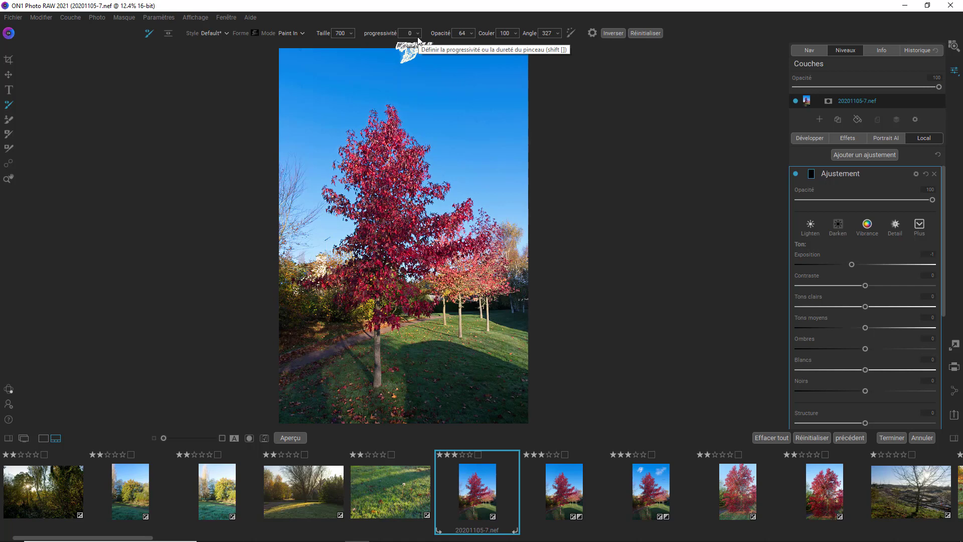
- Set the brush opacity to 100 and angle to 7, and stamp one cloud in the sky to the left of the treetop
{"action": "left_click", "coordinate": [471, 32]}
{"action": "left_click_drag", "start_coordinate": [450, 44], "coordinate": [474, 45]}
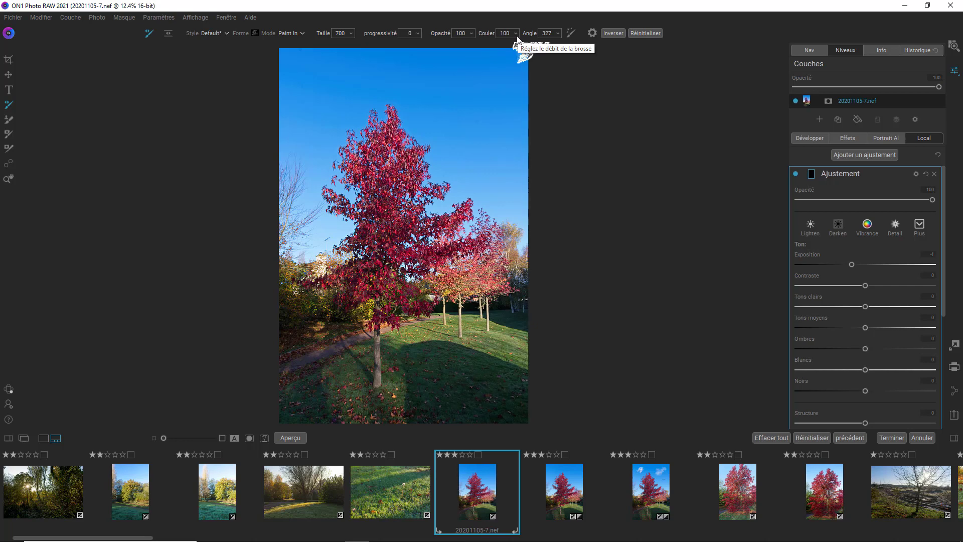
{"action": "left_click", "coordinate": [558, 33]}
{"action": "left_click_drag", "start_coordinate": [575, 44], "coordinate": [506, 46]}
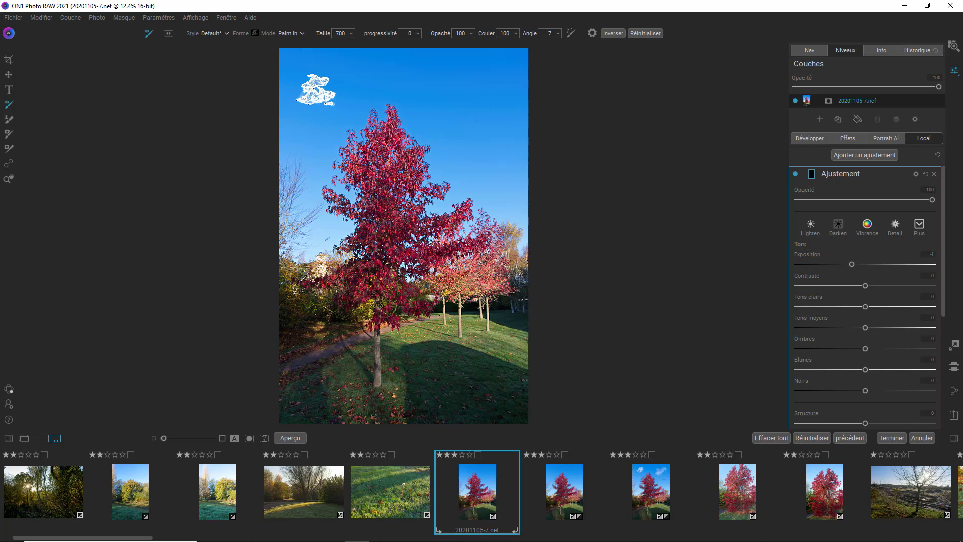
{"action": "left_click", "coordinate": [315, 90]}
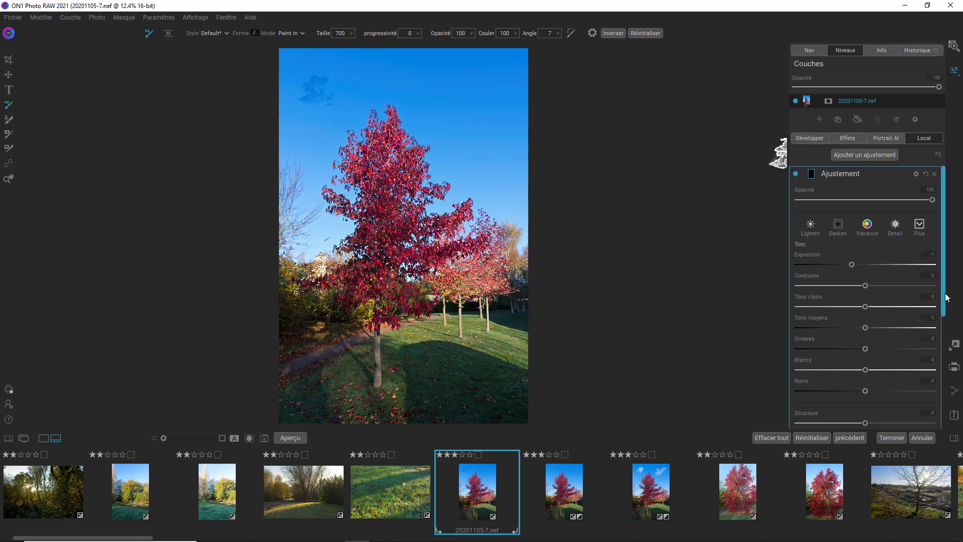
- Enable painting with colour for the adjustment and set the paint colour to white (#ffffff)
{"action": "left_click_drag", "start_coordinate": [943, 307], "coordinate": [947, 425]}
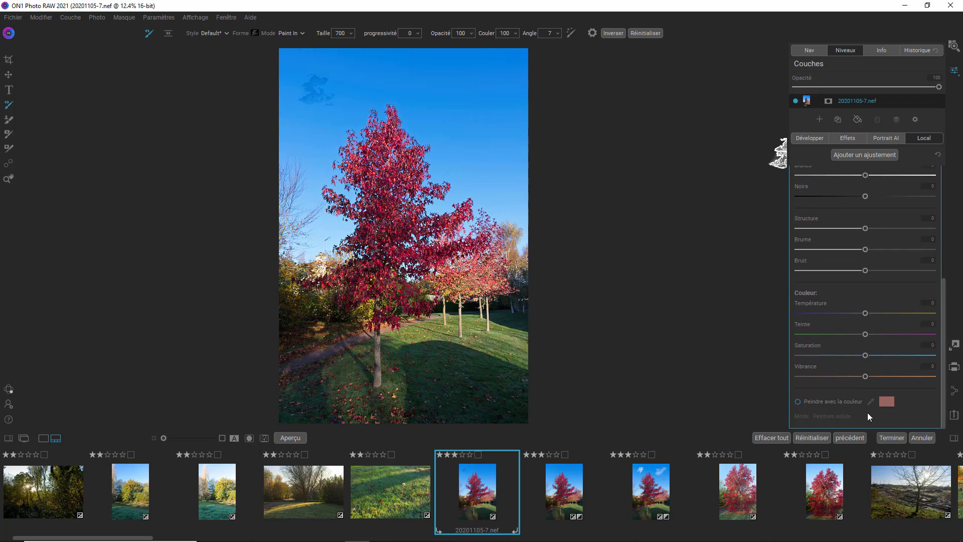
{"action": "left_click", "coordinate": [798, 402]}
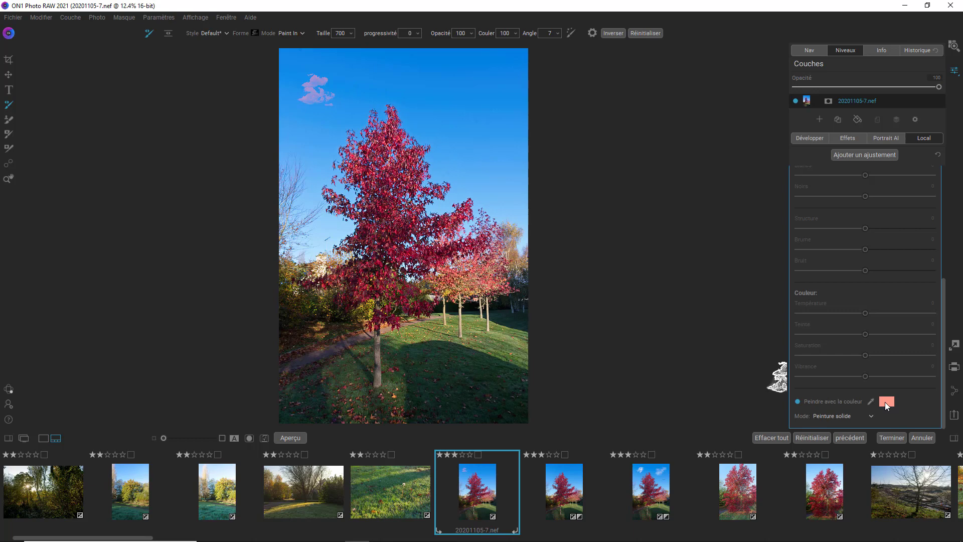
{"action": "left_click", "coordinate": [887, 401]}
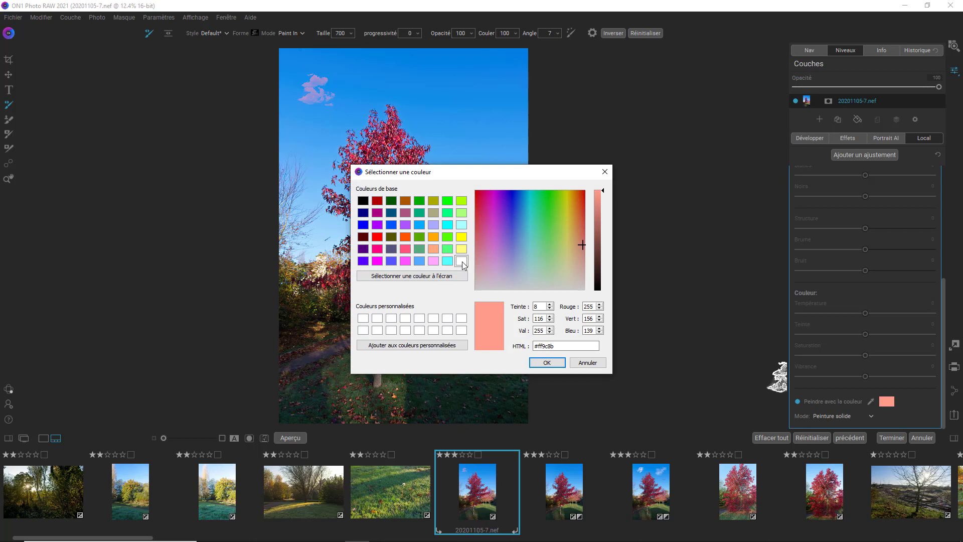
{"action": "left_click", "coordinate": [461, 261]}
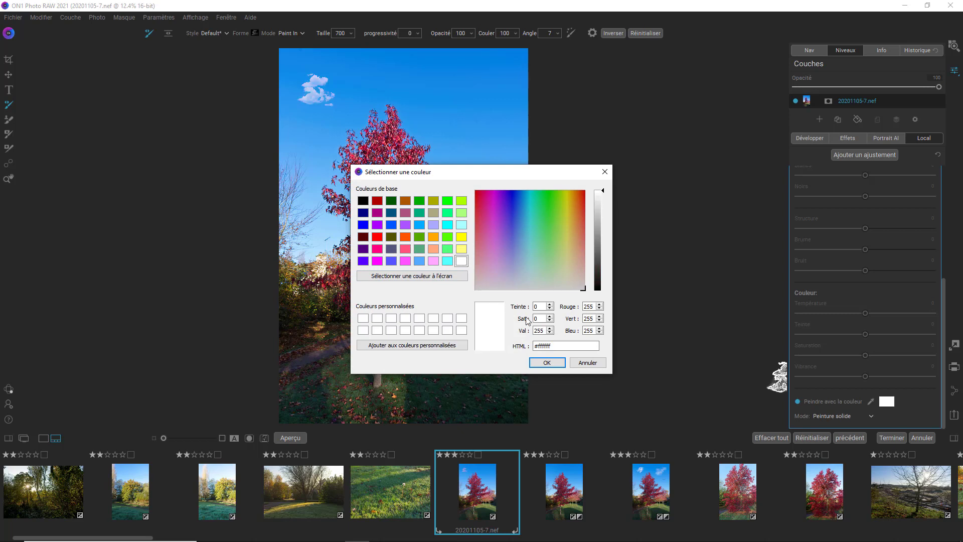
{"action": "left_click", "coordinate": [547, 362]}
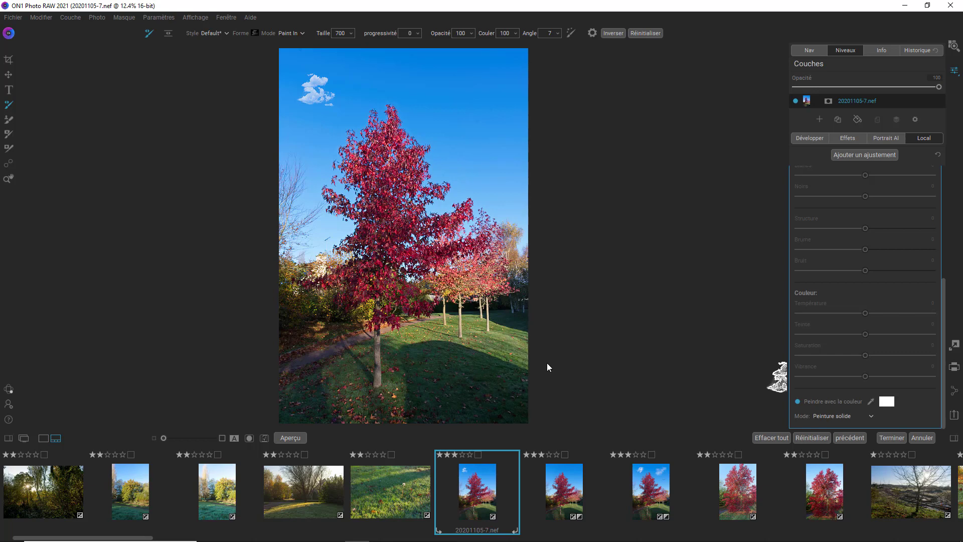
- Switch the brush to the second cloud shape in the Nature group and increase its size to 1100
{"action": "left_click", "coordinate": [256, 33]}
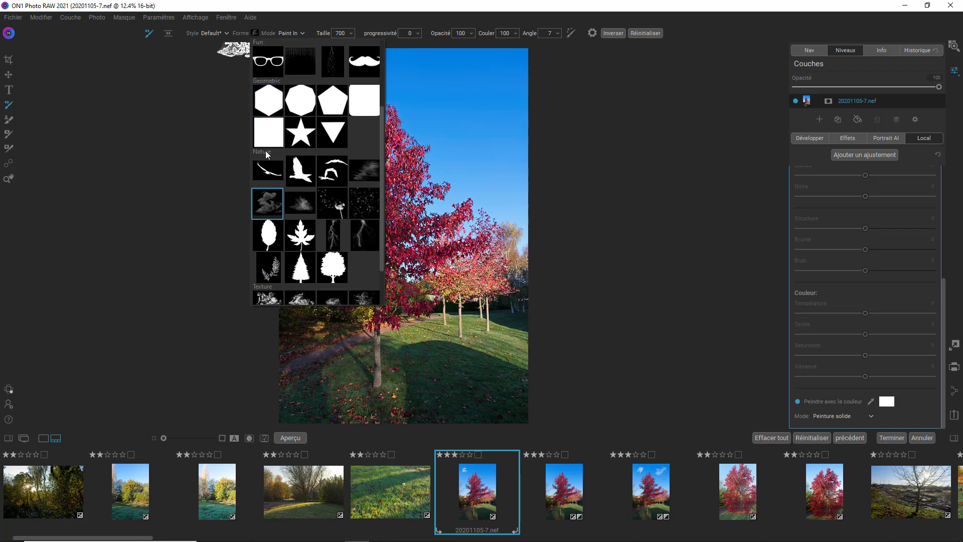
{"action": "left_click", "coordinate": [302, 207]}
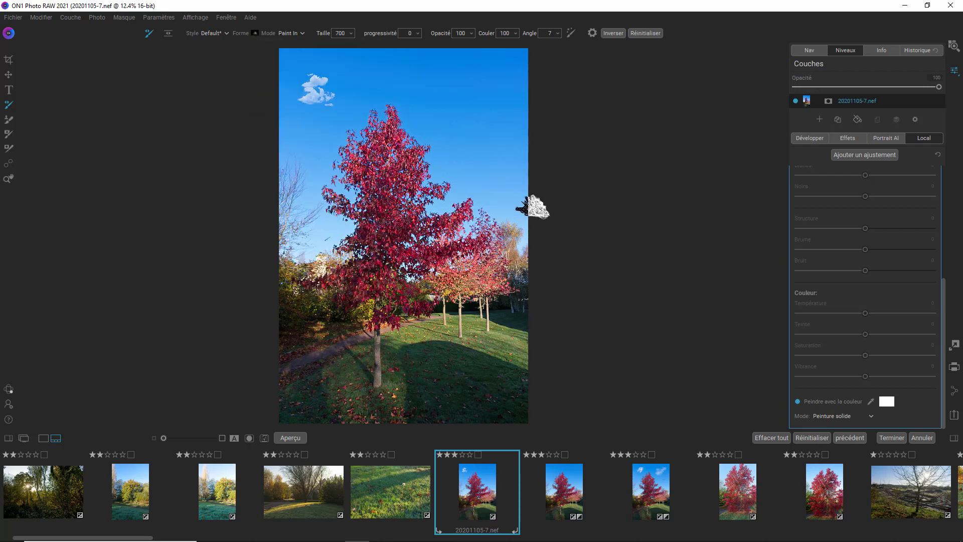
{"action": "left_click", "coordinate": [479, 107]}
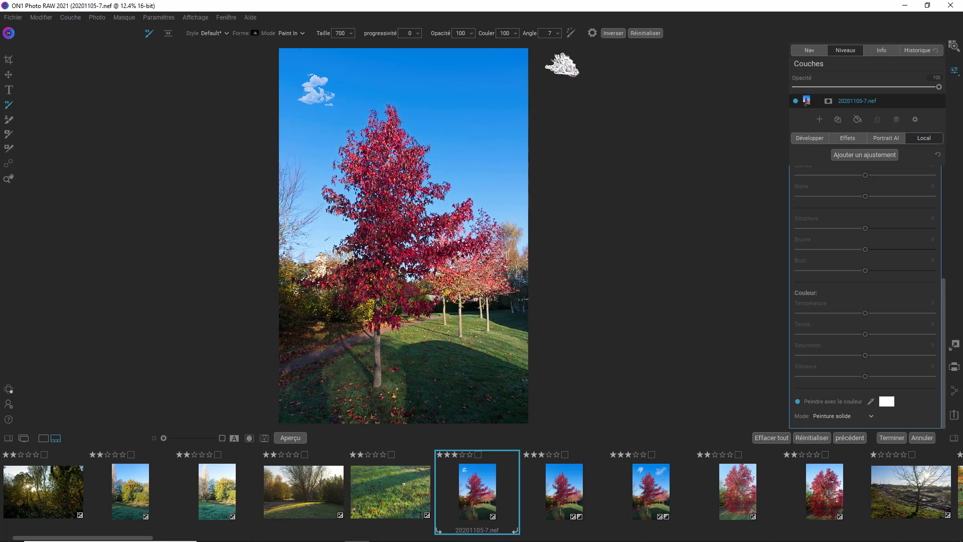
{"action": "key", "text": "bracketright"}
{"action": "key", "text": "bracketright"}
{"action": "key", "text": "bracketright"}
{"action": "key", "text": "bracketright"}
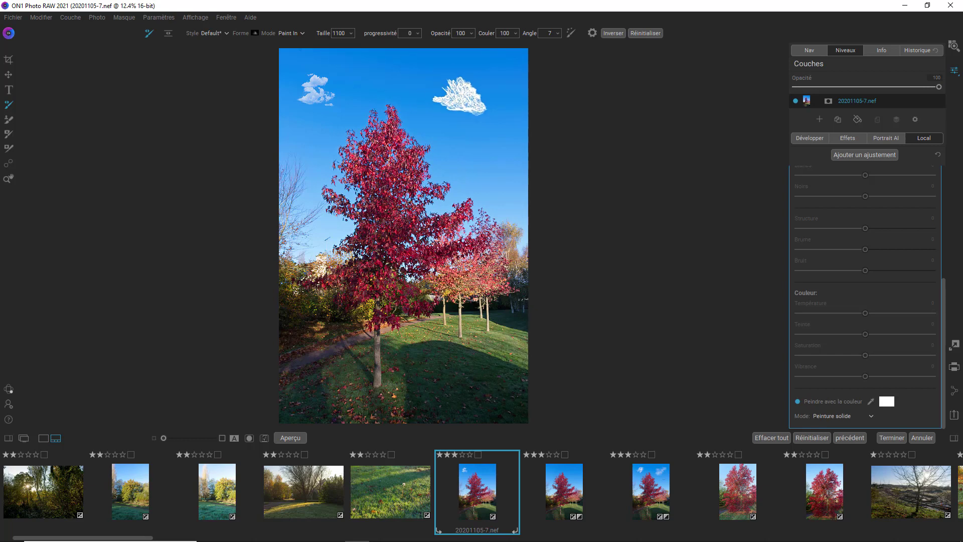
- Set the brush opacity to 44 and angle to 0, and stamp a cloud in the sky to the right of the treetop
{"action": "left_click", "coordinate": [471, 34]}
{"action": "left_click_drag", "start_coordinate": [469, 44], "coordinate": [451, 44]}
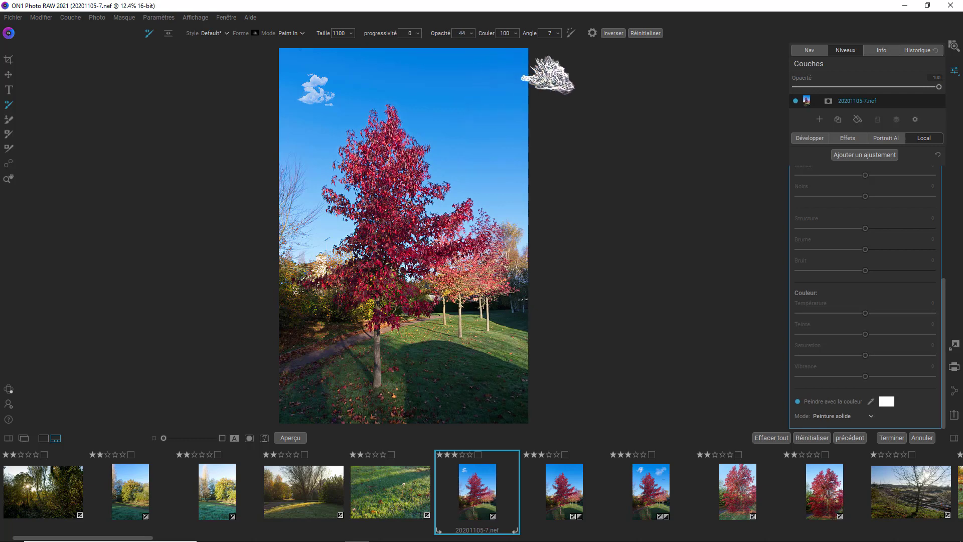
{"action": "left_click", "coordinate": [558, 34]}
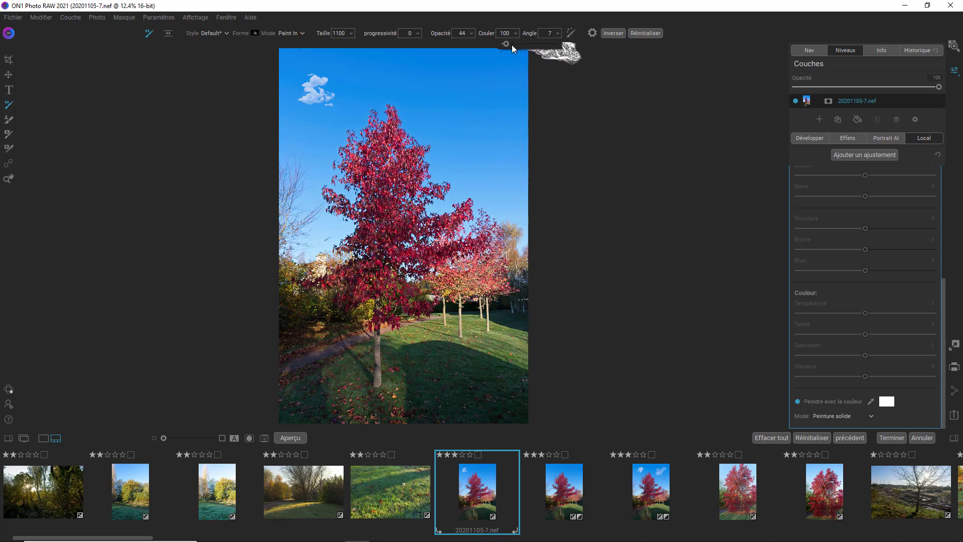
{"action": "left_click_drag", "start_coordinate": [506, 43], "coordinate": [504, 43]}
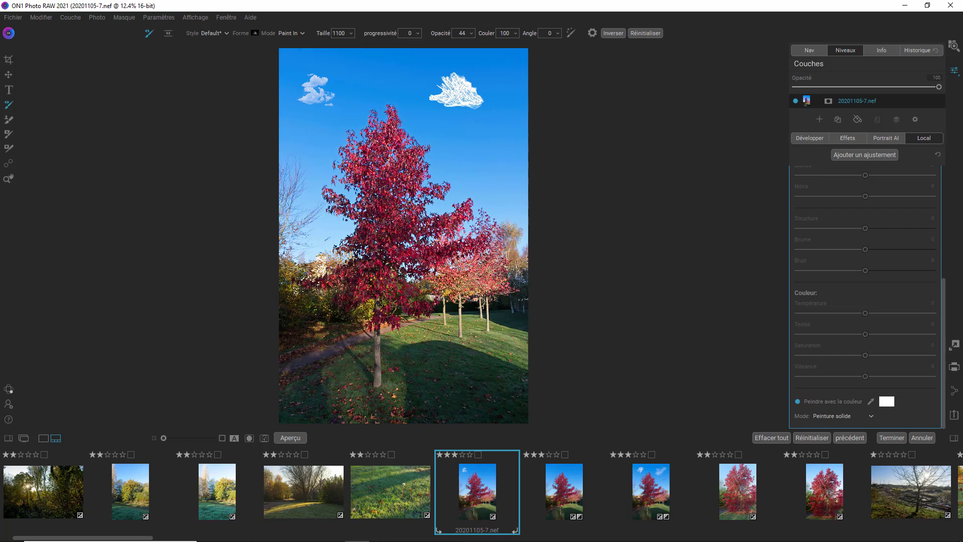
{"action": "left_click", "coordinate": [456, 91]}
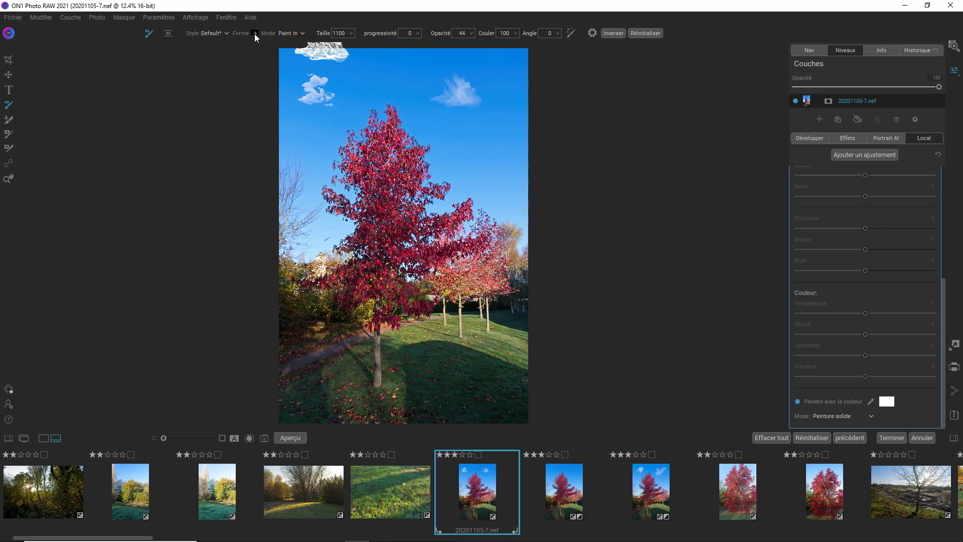
- Switch the brush to the streaky cloud shape in the Nature group and reduce its size to 400 in Paint In mode
{"action": "left_click", "coordinate": [254, 33]}
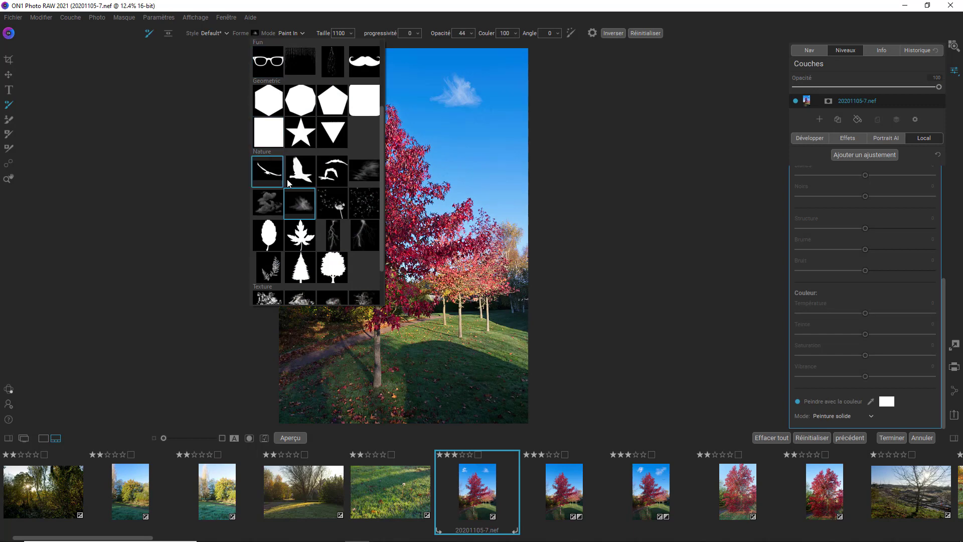
{"action": "left_click", "coordinate": [368, 173]}
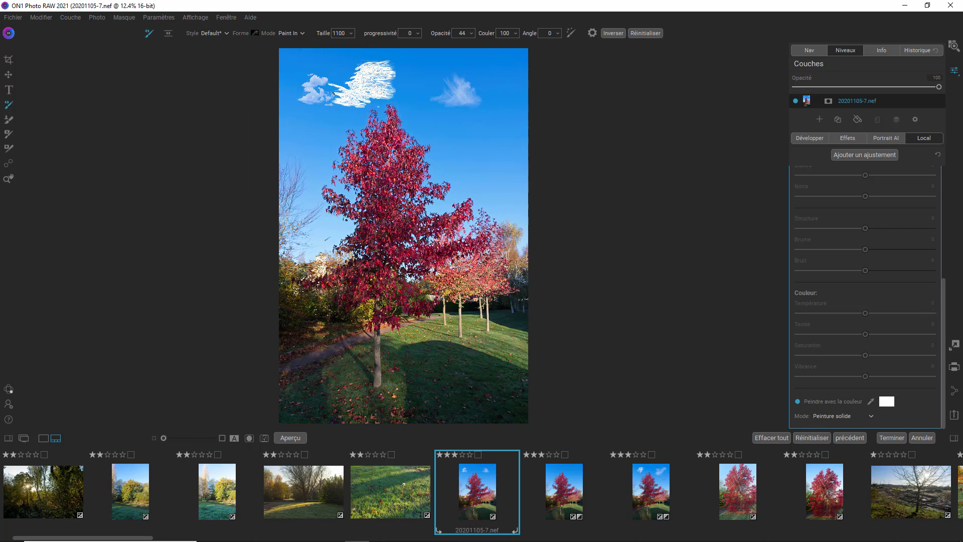
{"action": "key", "text": "x"}
{"action": "key", "text": "bracketleft"}
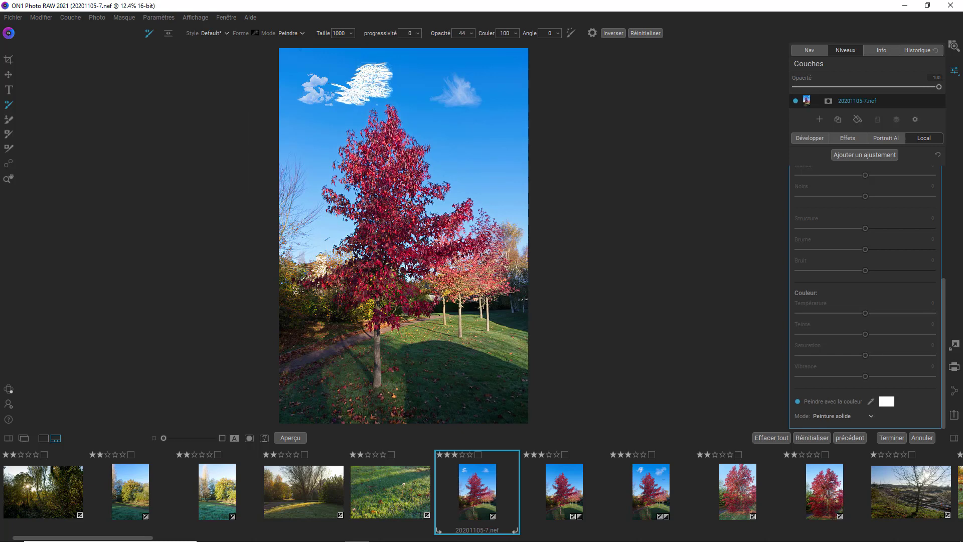
{"action": "key", "text": "bracketleft"}
{"action": "key", "text": "bracketleft"}
{"action": "key", "text": "bracketleft"}
{"action": "key", "text": "bracketleft"}
{"action": "key", "text": "bracketleft"}
{"action": "key", "text": "bracketleft"}
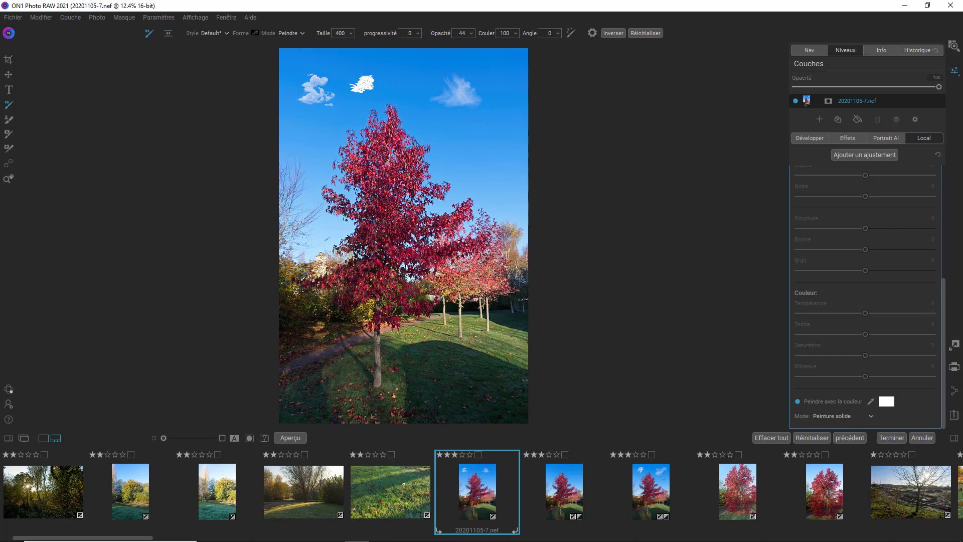
{"action": "key", "text": "x"}
- Set the brush opacity to 31 and paint streaky cloud over the left cloud to fill it out
{"action": "left_click", "coordinate": [472, 34]}
{"action": "left_click_drag", "start_coordinate": [351, 95], "coordinate": [324, 92]}
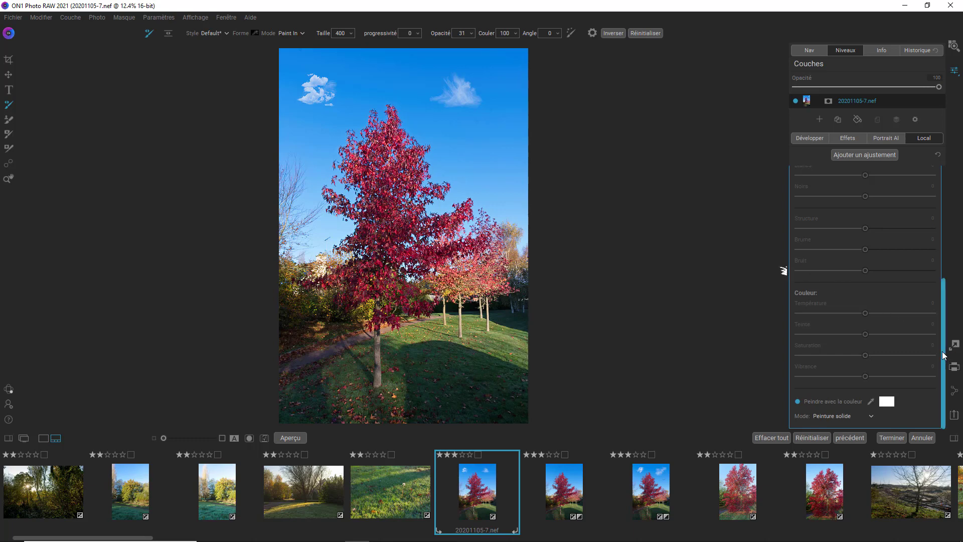
{"action": "left_click_drag", "start_coordinate": [944, 355], "coordinate": [946, 223]}
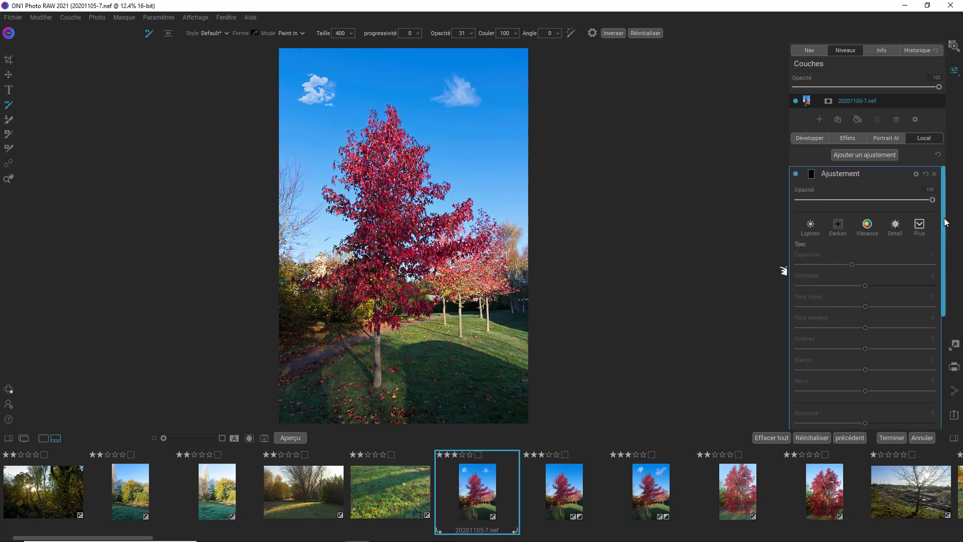
- Rename the cloud adjustment as Nuages and inspect its mask on the photo, returning to the normal view
{"action": "double_click", "coordinate": [838, 175]}
{"action": "left_click", "coordinate": [811, 173]}
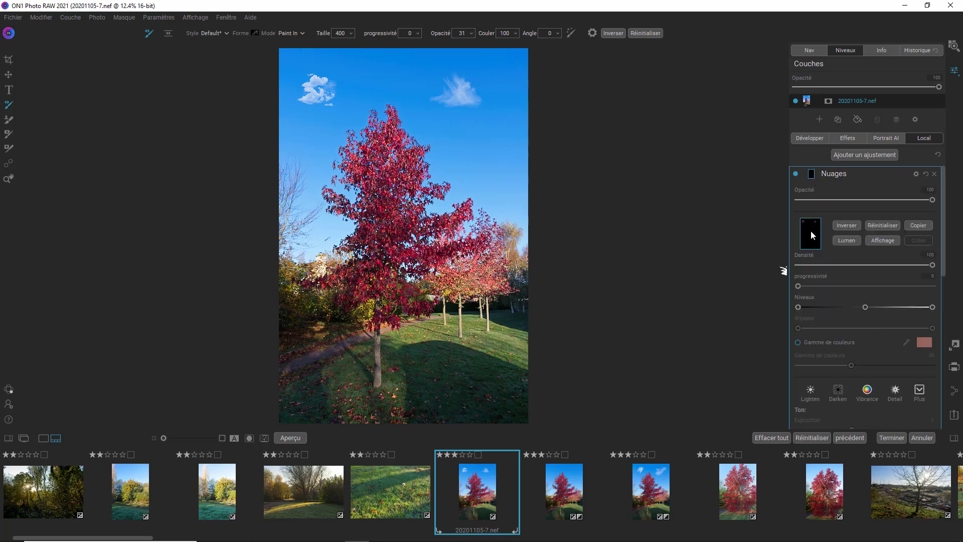
{"action": "left_click", "coordinate": [885, 239]}
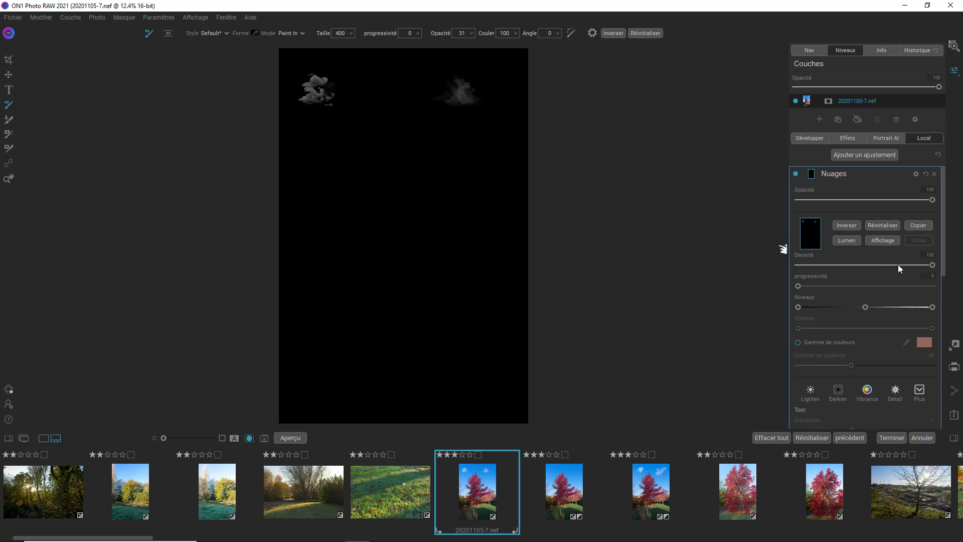
{"action": "left_click", "coordinate": [888, 239]}
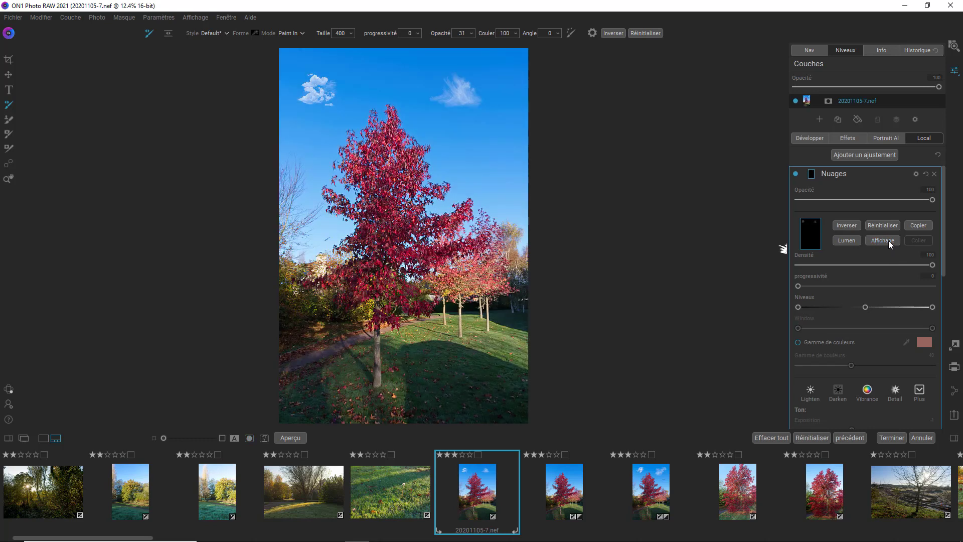
{"action": "key", "text": "z"}
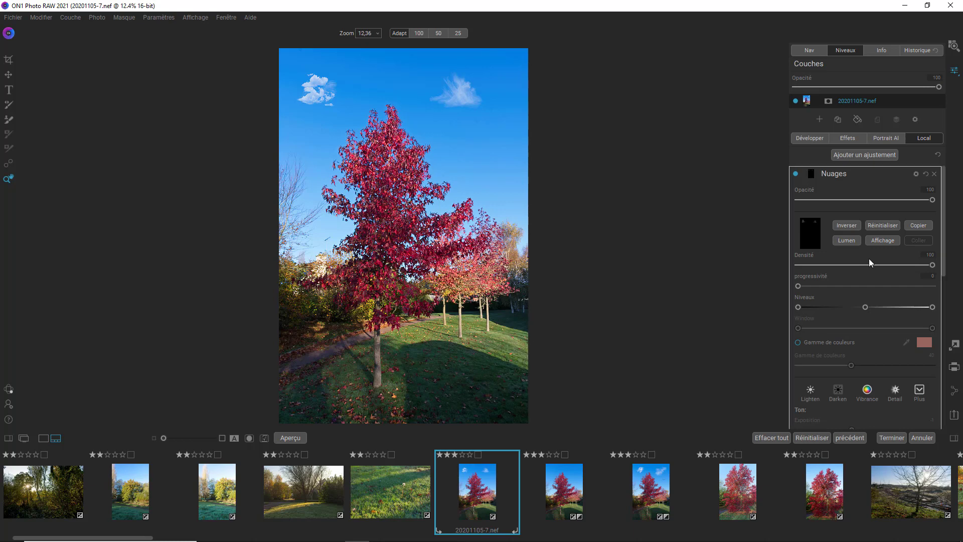
- Add a new local adjustment and choose the two-bird brush shape in the Nature group
{"action": "left_click", "coordinate": [878, 154]}
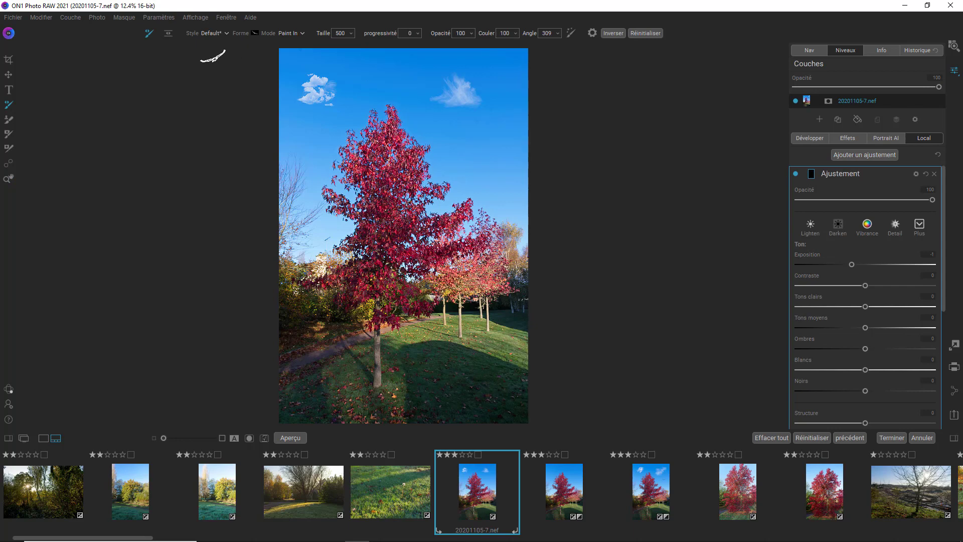
{"action": "left_click", "coordinate": [253, 32]}
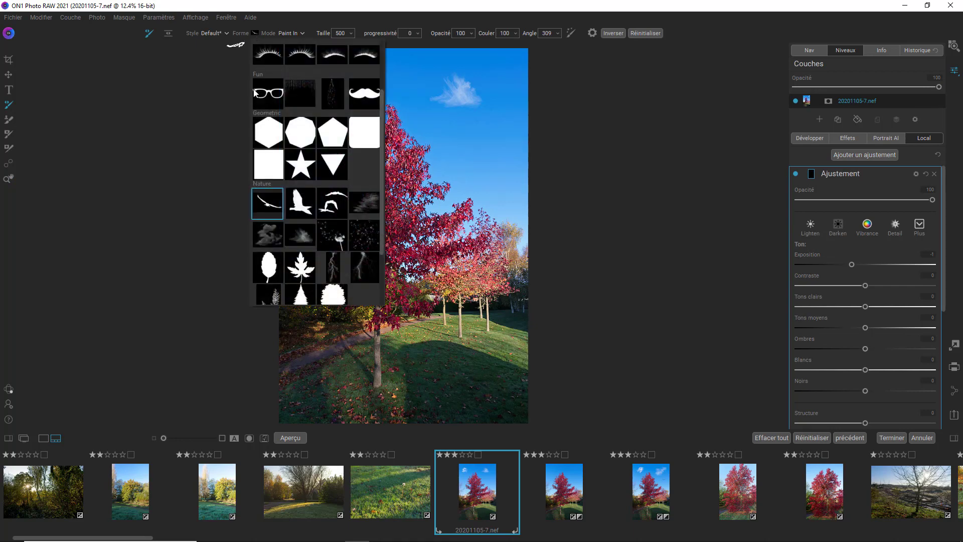
{"action": "left_click", "coordinate": [271, 208]}
{"action": "left_click", "coordinate": [330, 208]}
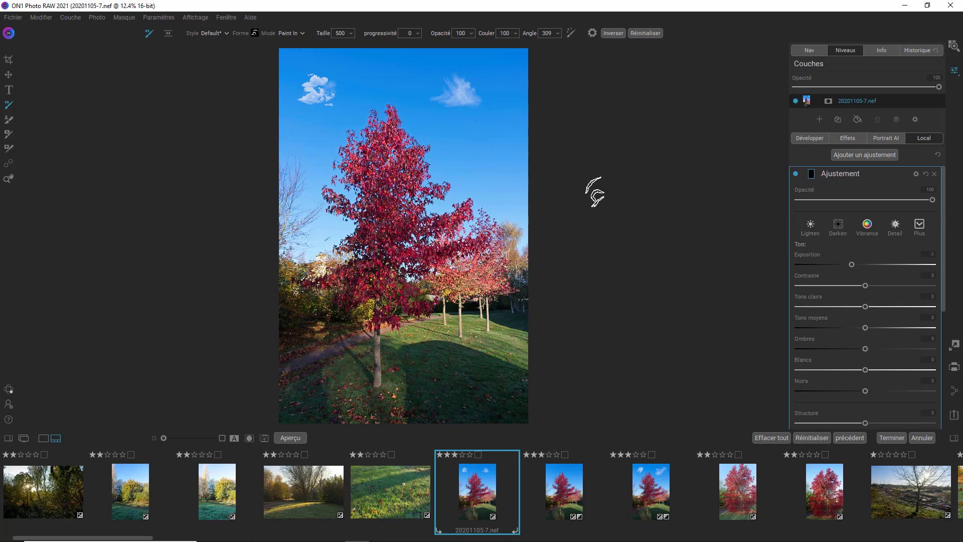
- Set the bird brush to size 500 and angle 0 in Paint In mode, and stamp it in the sky right of the tree
{"action": "scroll", "coordinate": [584, 152], "scroll_direction": "up", "scroll_amount": 7}
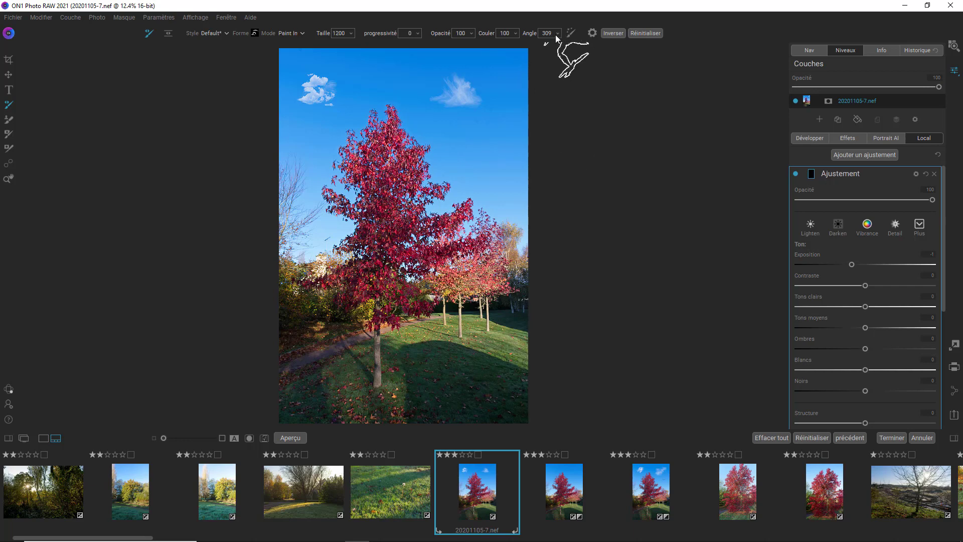
{"action": "scroll", "coordinate": [557, 38], "scroll_direction": "up", "scroll_amount": 5}
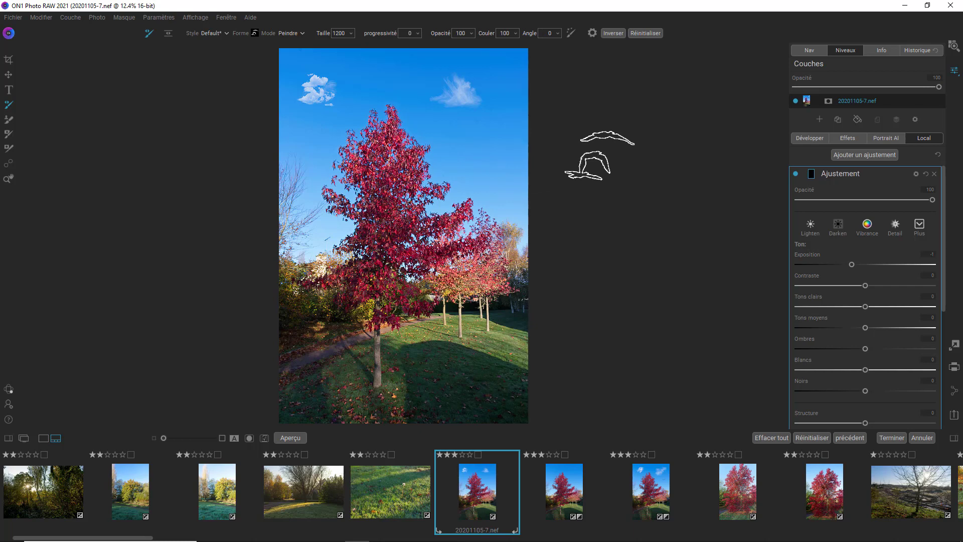
{"action": "scroll", "coordinate": [600, 156], "scroll_direction": "down", "scroll_amount": 6}
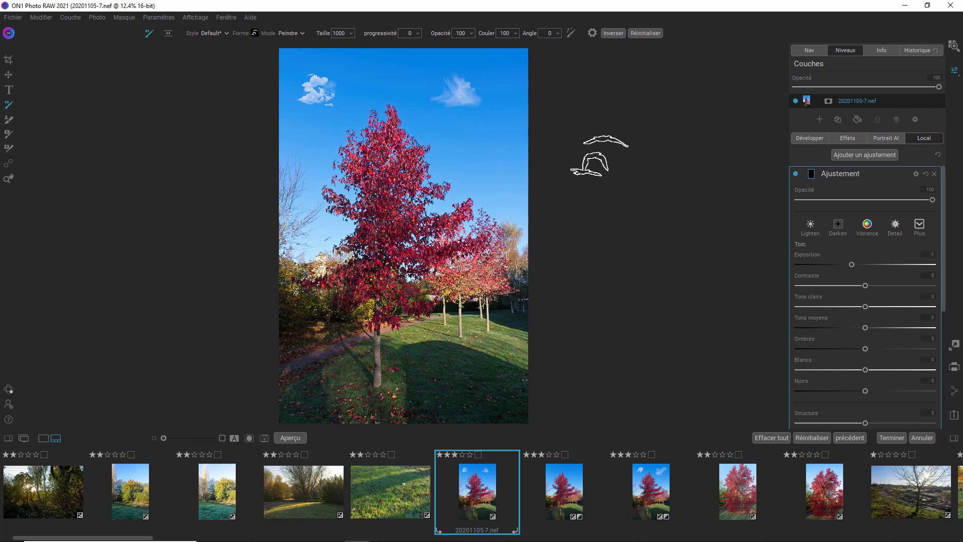
{"action": "scroll", "coordinate": [600, 156], "scroll_direction": "down", "scroll_amount": 1}
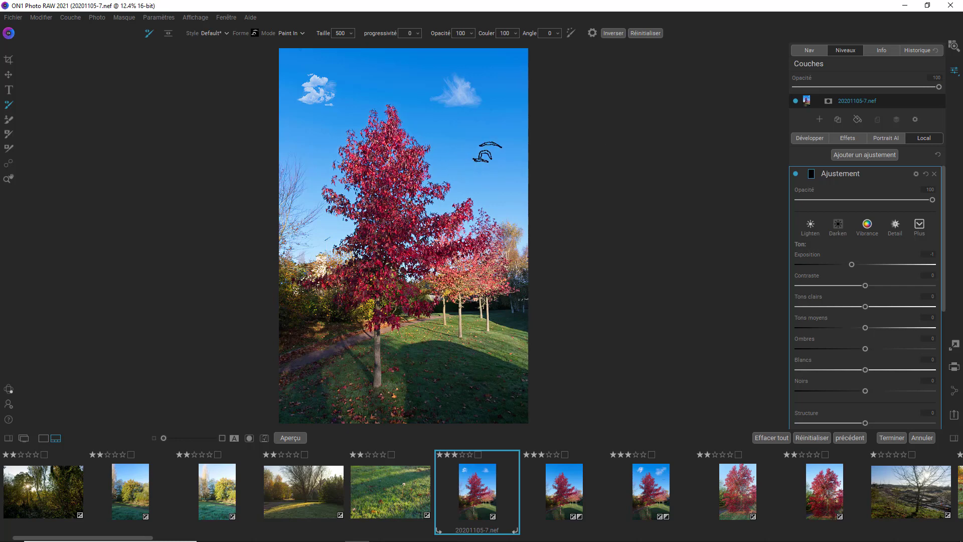
{"action": "left_click", "coordinate": [483, 152]}
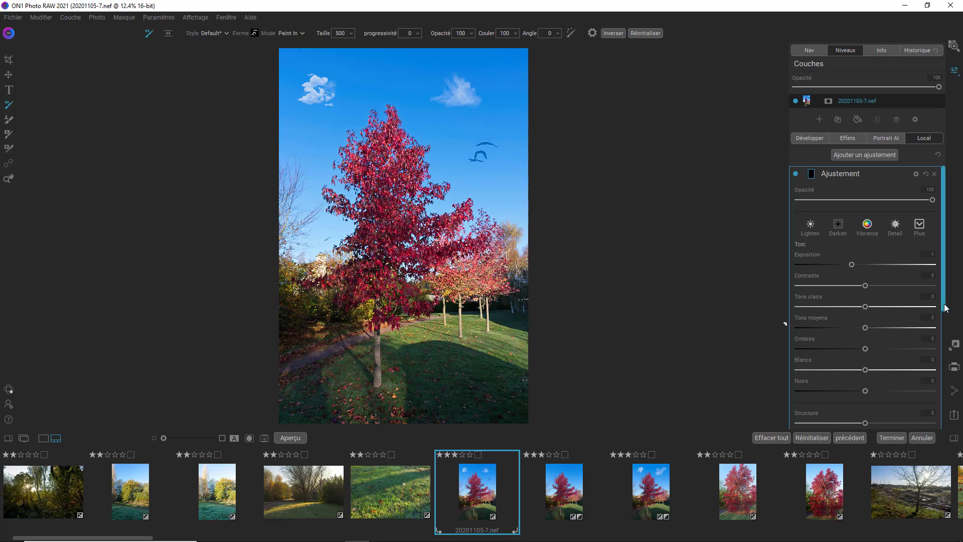
- Enable painting with colour for the bird adjustment and set the colour to white
{"action": "left_click_drag", "start_coordinate": [946, 308], "coordinate": [948, 417]}
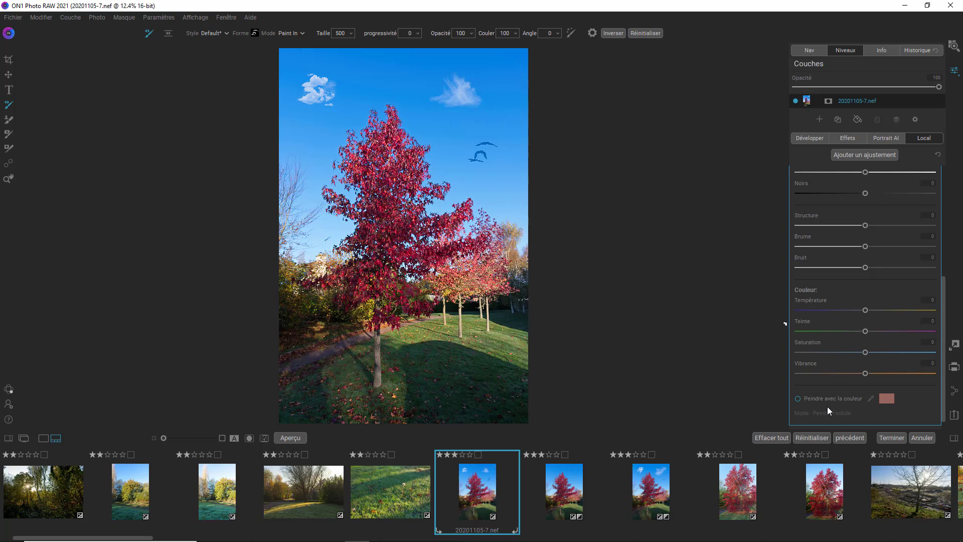
{"action": "left_click", "coordinate": [798, 398]}
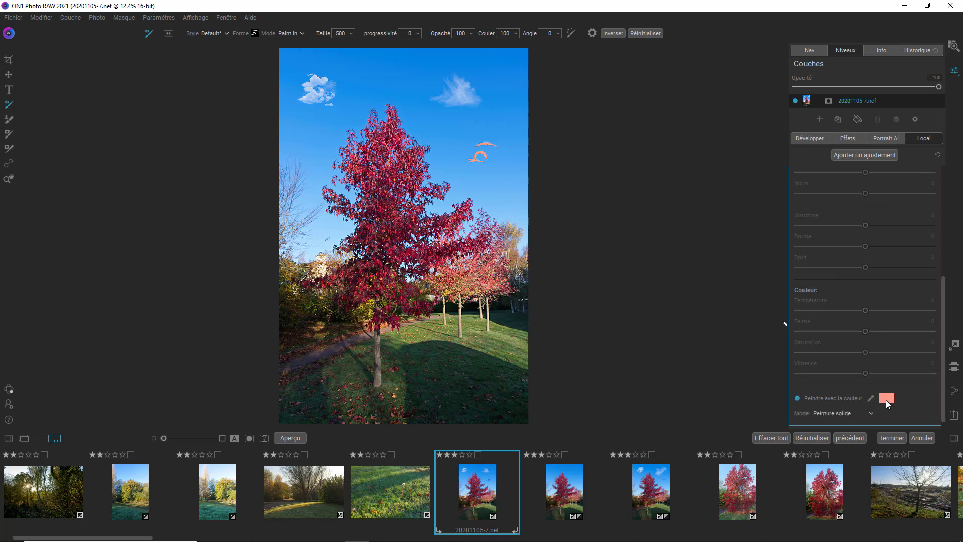
{"action": "left_click", "coordinate": [887, 400]}
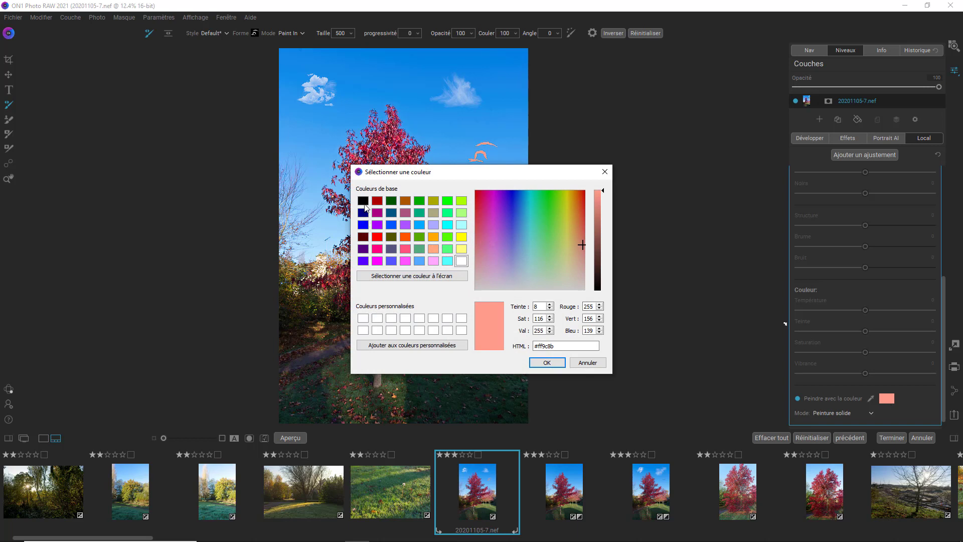
{"action": "left_click", "coordinate": [461, 263]}
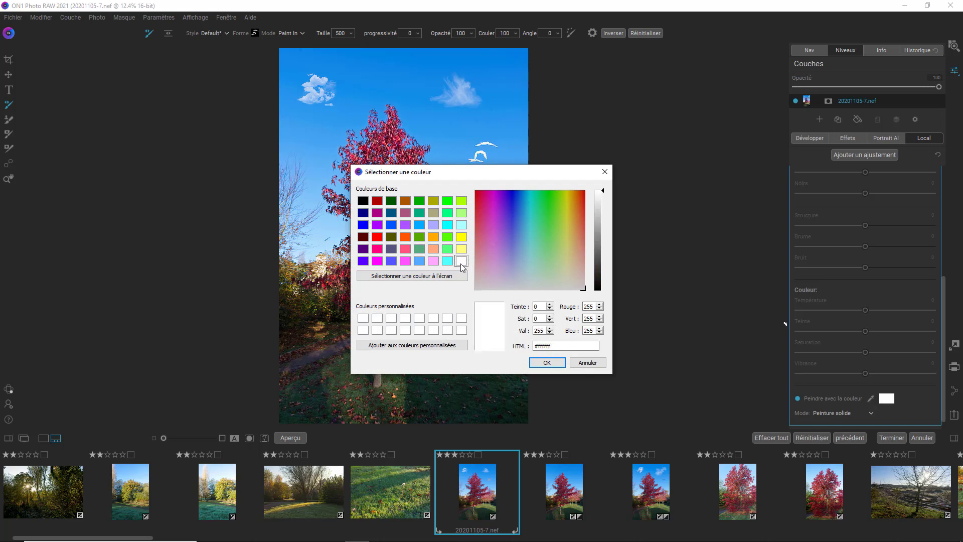
{"action": "left_click", "coordinate": [548, 363]}
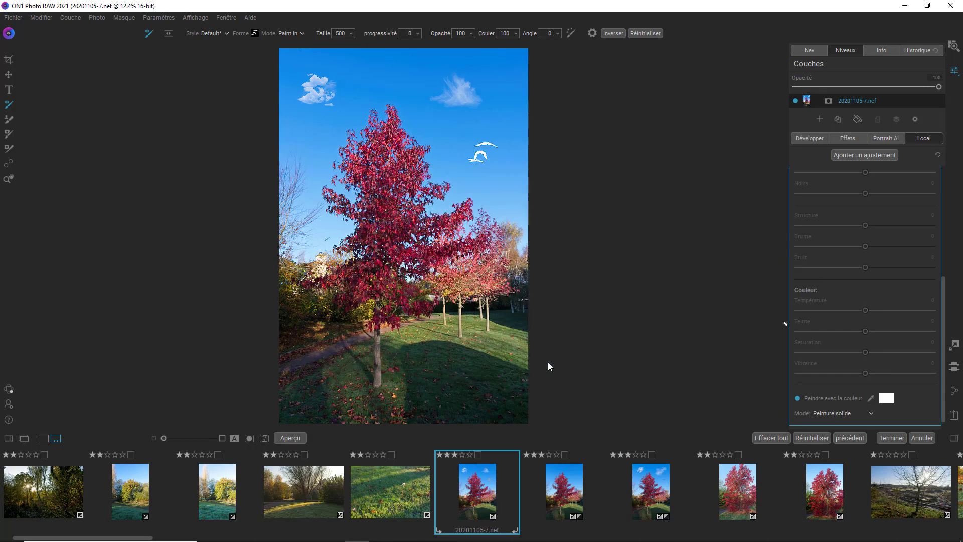
- Change the birds' paint colour to black, and replace it with a colour sampled from the tree trunk
{"action": "left_click", "coordinate": [887, 398]}
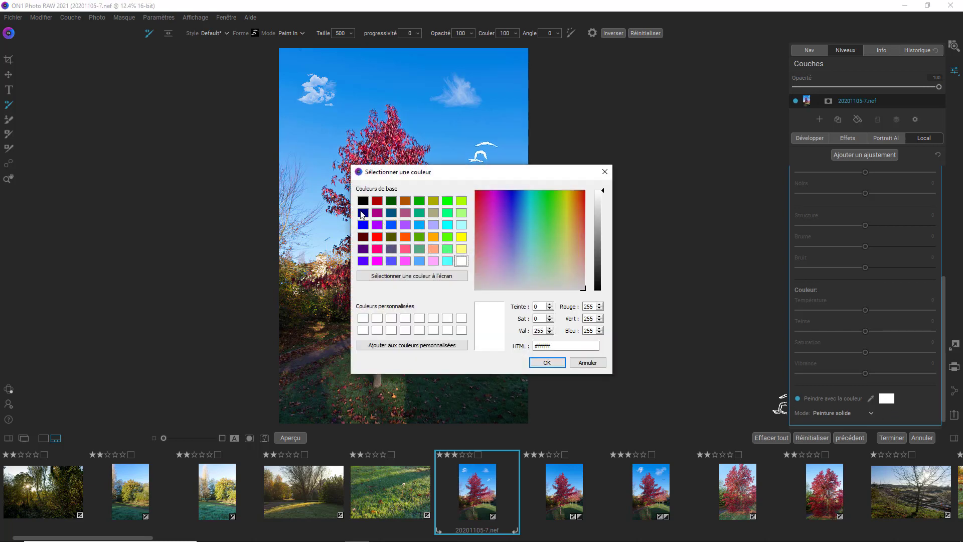
{"action": "left_click", "coordinate": [363, 201]}
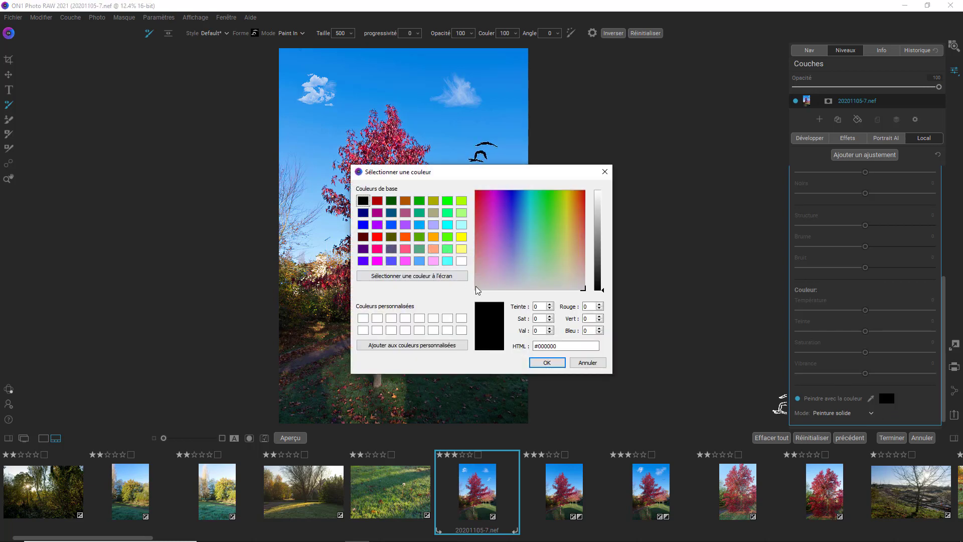
{"action": "left_click", "coordinate": [551, 363]}
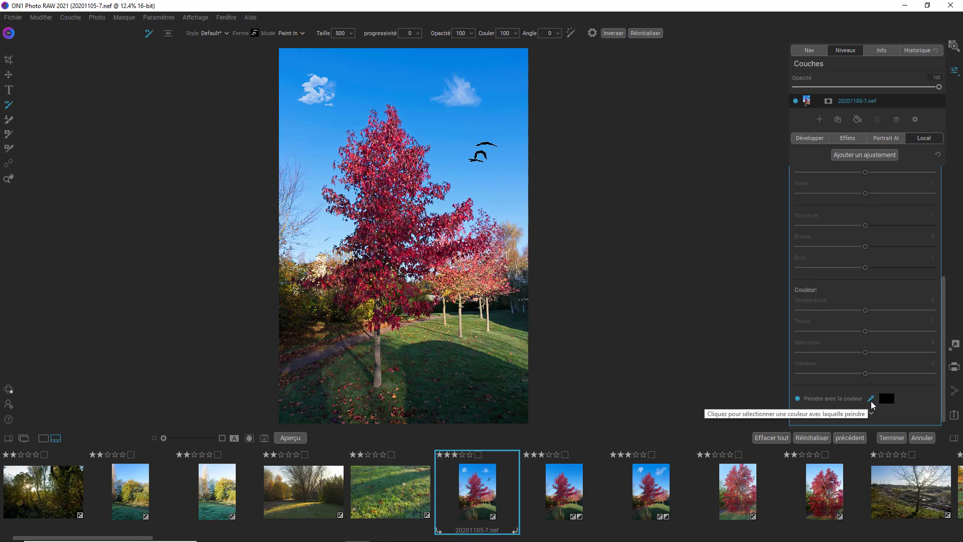
{"action": "left_click", "coordinate": [378, 350]}
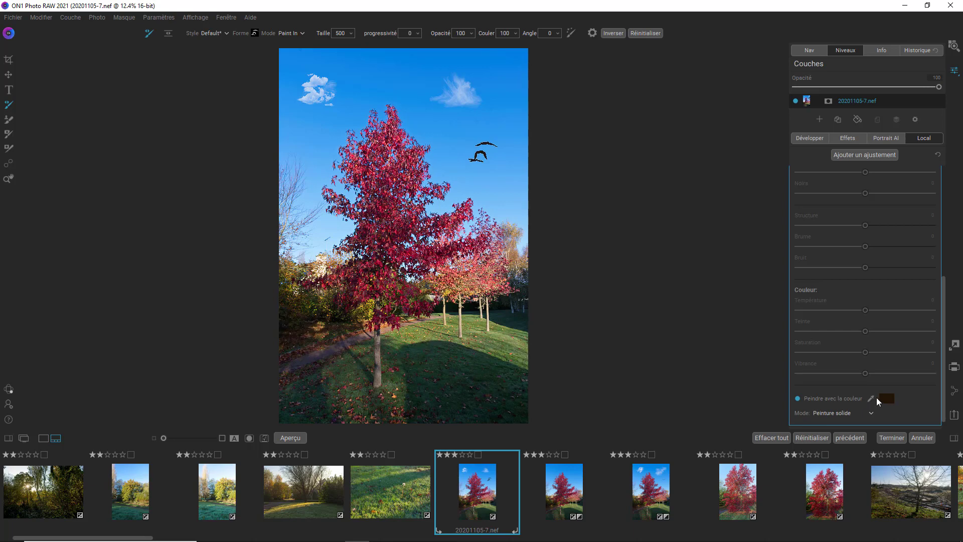
- Sample a dark green from the photo's shaded left edge as the birds' paint colour and lighten it to #1e391b
{"action": "left_click", "coordinate": [872, 399]}
{"action": "left_click", "coordinate": [288, 335]}
{"action": "left_click", "coordinate": [286, 329]}
{"action": "left_click", "coordinate": [887, 398]}
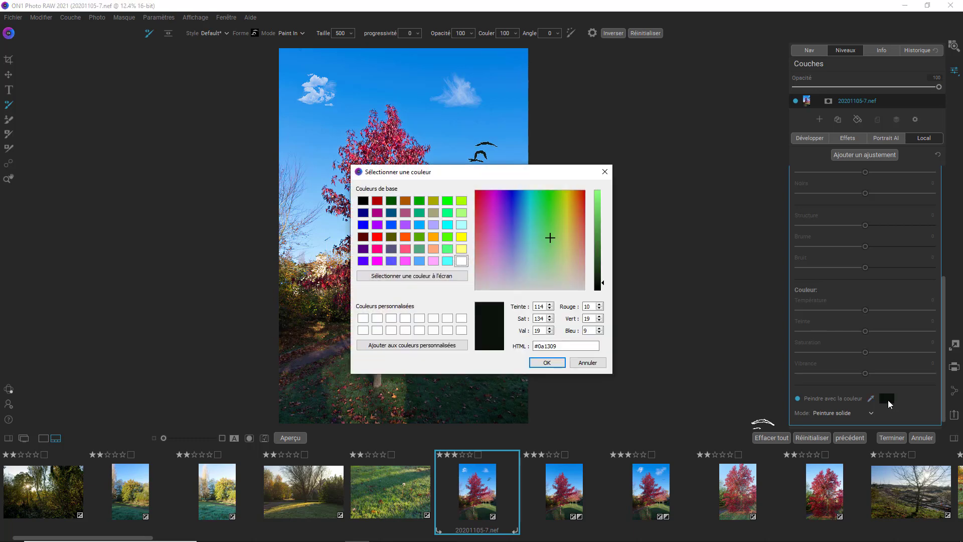
{"action": "left_click", "coordinate": [598, 256]}
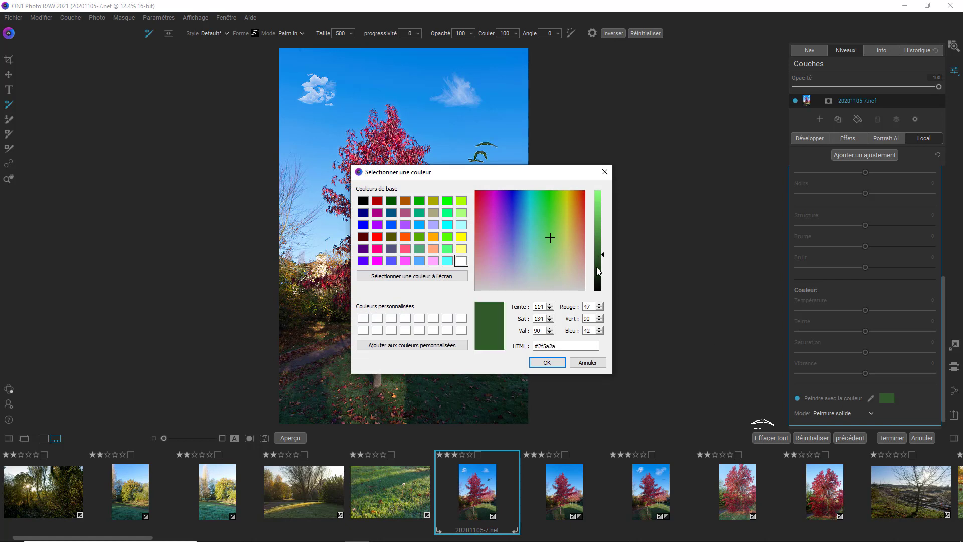
{"action": "left_click", "coordinate": [598, 270]}
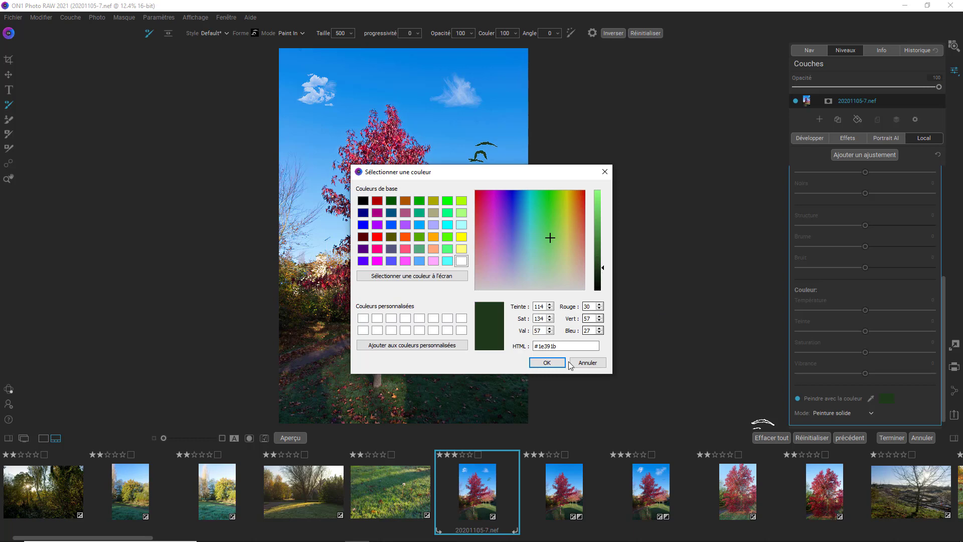
{"action": "left_click", "coordinate": [546, 363]}
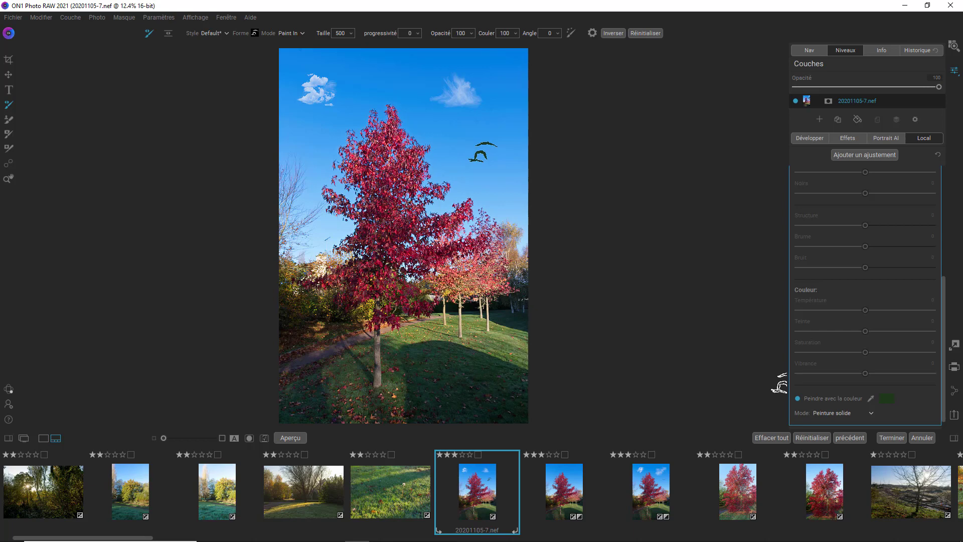
- Rename the bird adjustment as Oiseaux
{"action": "scroll", "coordinate": [873, 226], "scroll_direction": "up", "scroll_amount": 4}
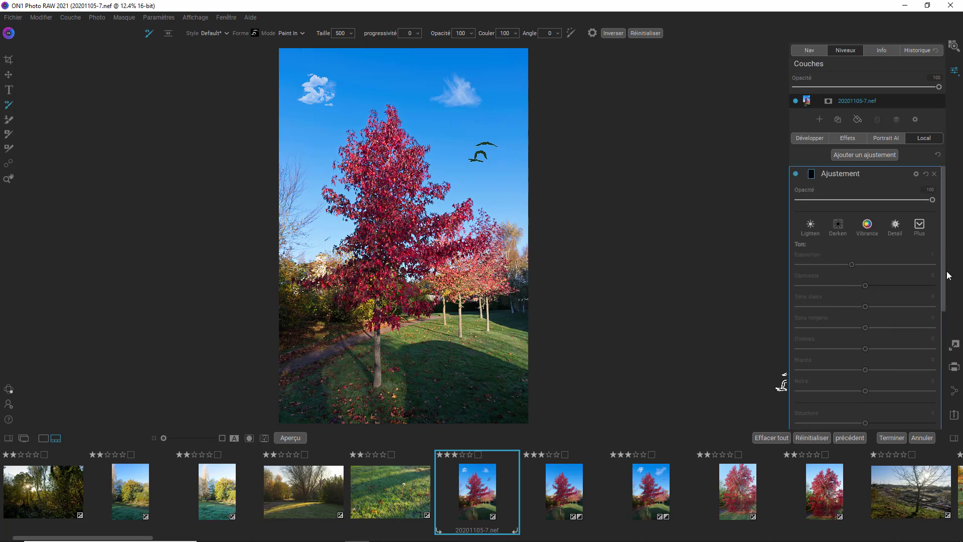
{"action": "left_click", "coordinate": [842, 173]}
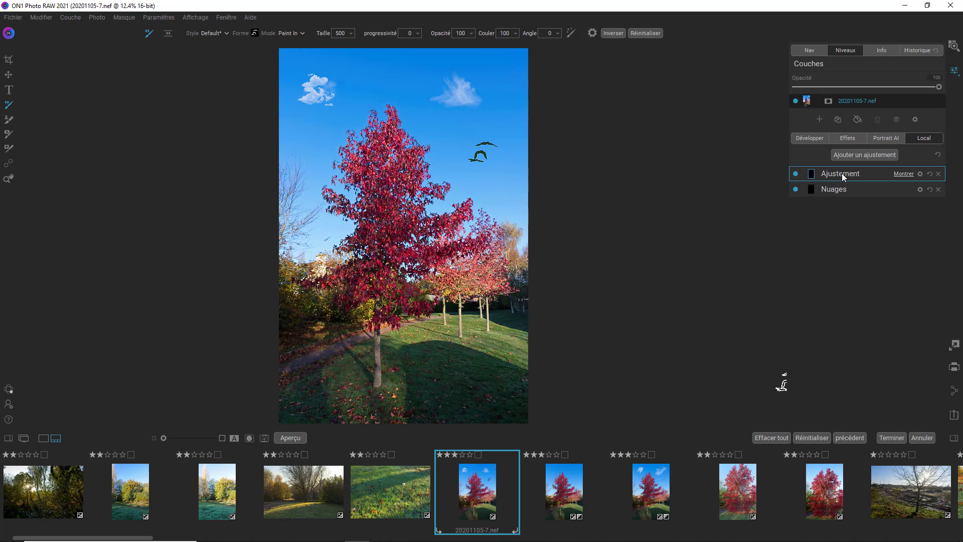
{"action": "double_click", "coordinate": [841, 173]}
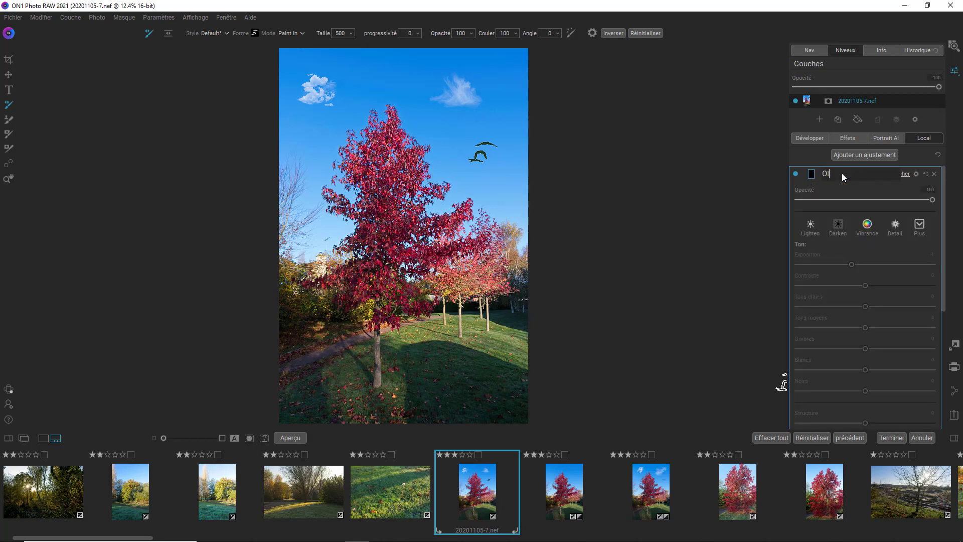
{"action": "type", "text": "Oiseaux"}
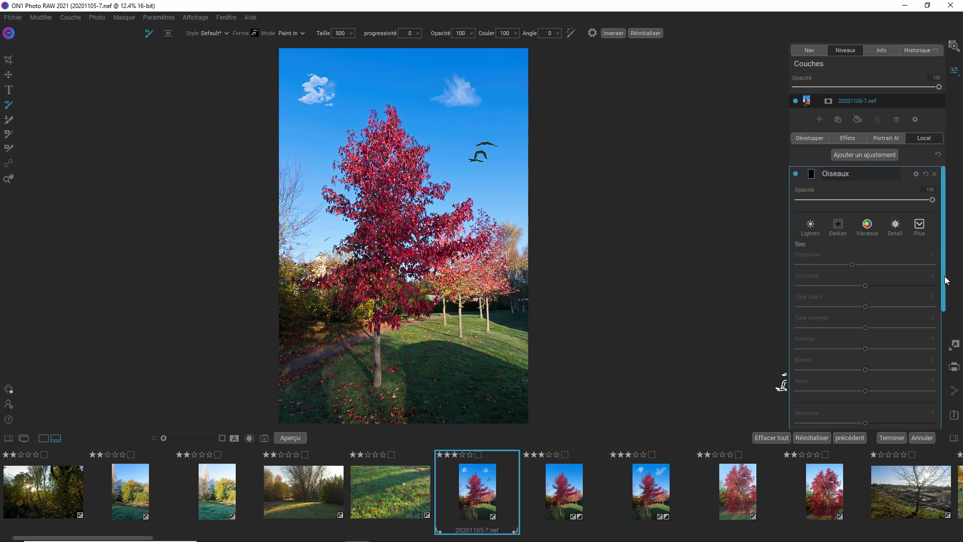
{"action": "left_click_drag", "start_coordinate": [947, 280], "coordinate": [948, 437]}
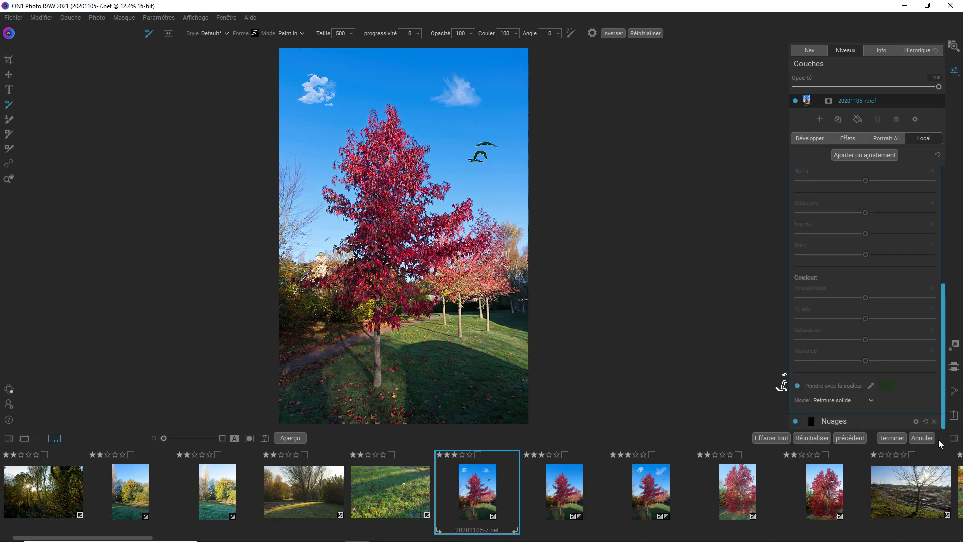
{"action": "mouse_move", "coordinate": [865, 424]}
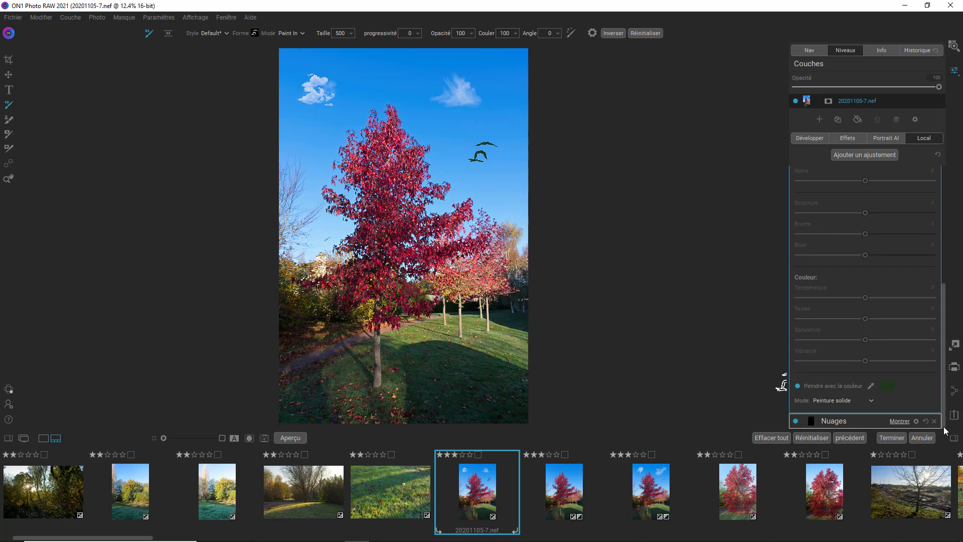
{"action": "left_click_drag", "start_coordinate": [945, 429], "coordinate": [949, 278]}
{"action": "key", "text": "z"}
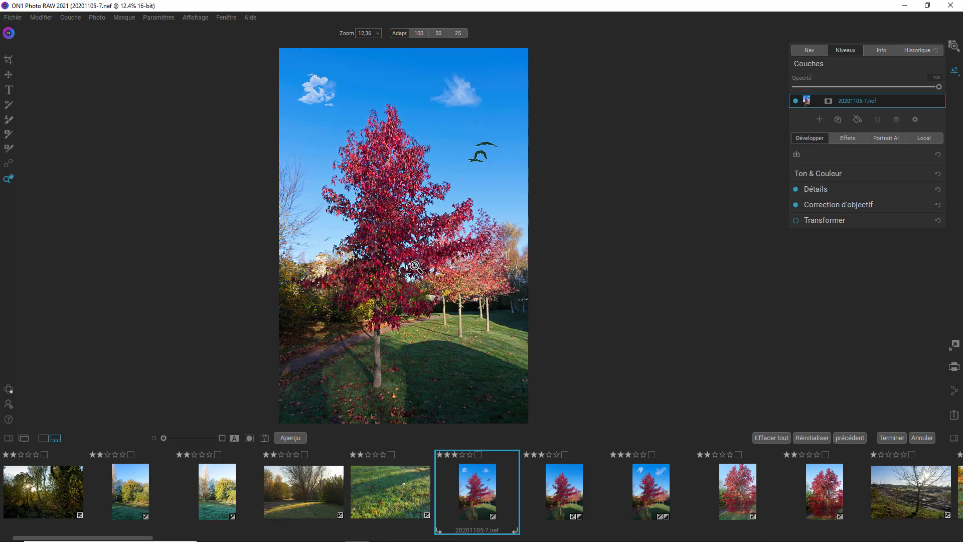
{"action": "right_click", "coordinate": [477, 492]}
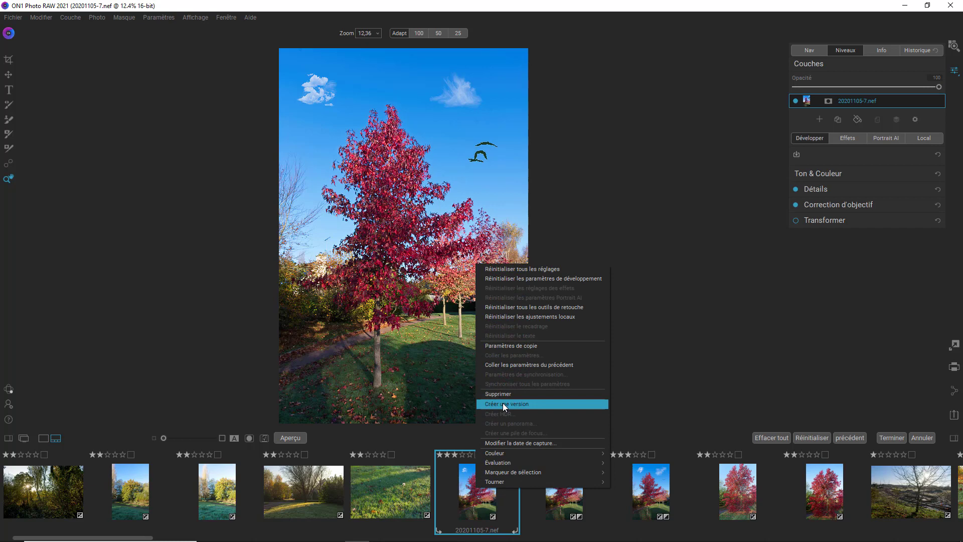
{"action": "left_click", "coordinate": [651, 385]}
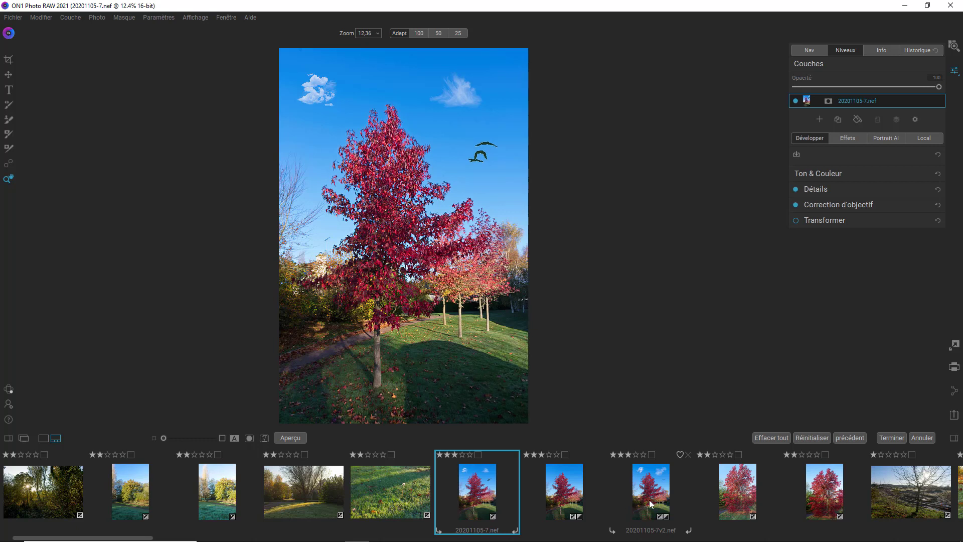
- Review the export settings and the available file types for the photo, and leave without exporting
{"action": "left_click", "coordinate": [955, 416]}
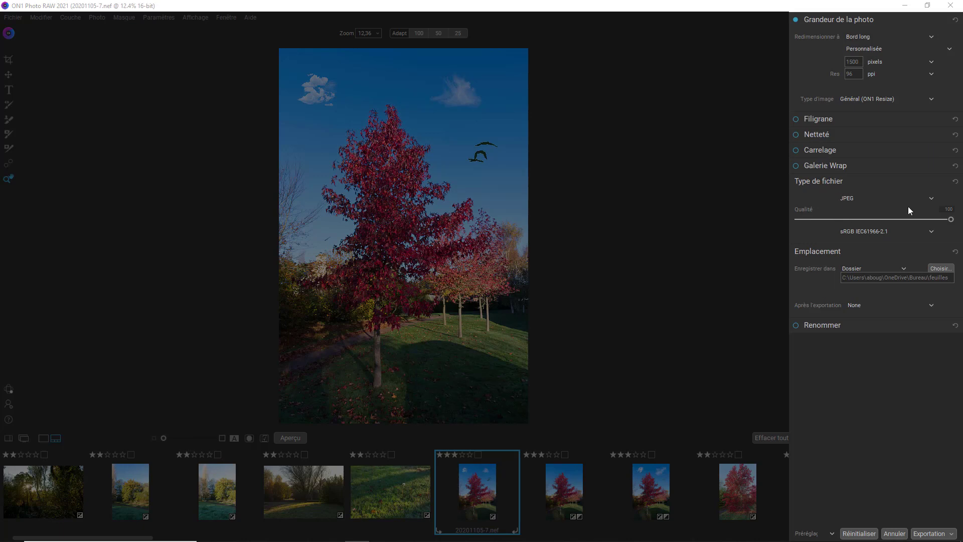
{"action": "left_click", "coordinate": [931, 199]}
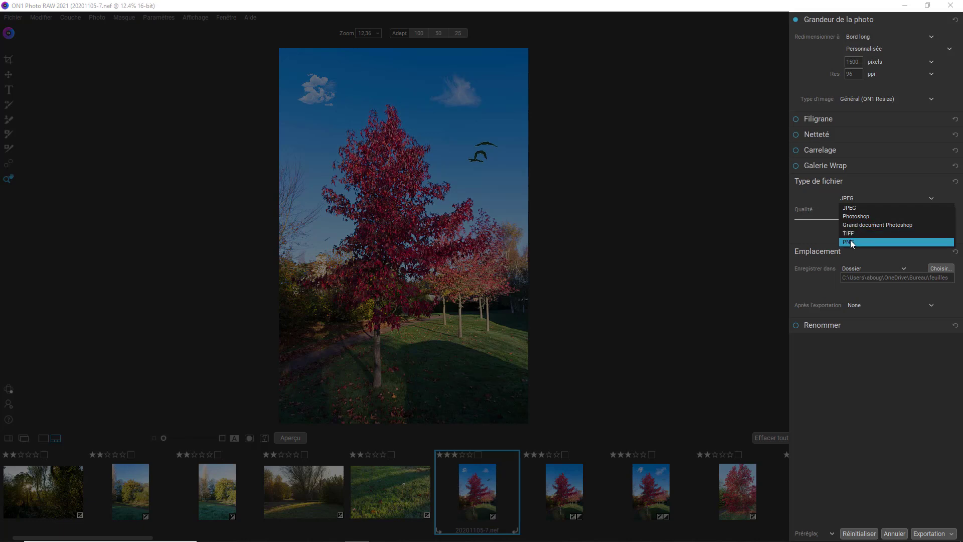
{"action": "left_click", "coordinate": [821, 233]}
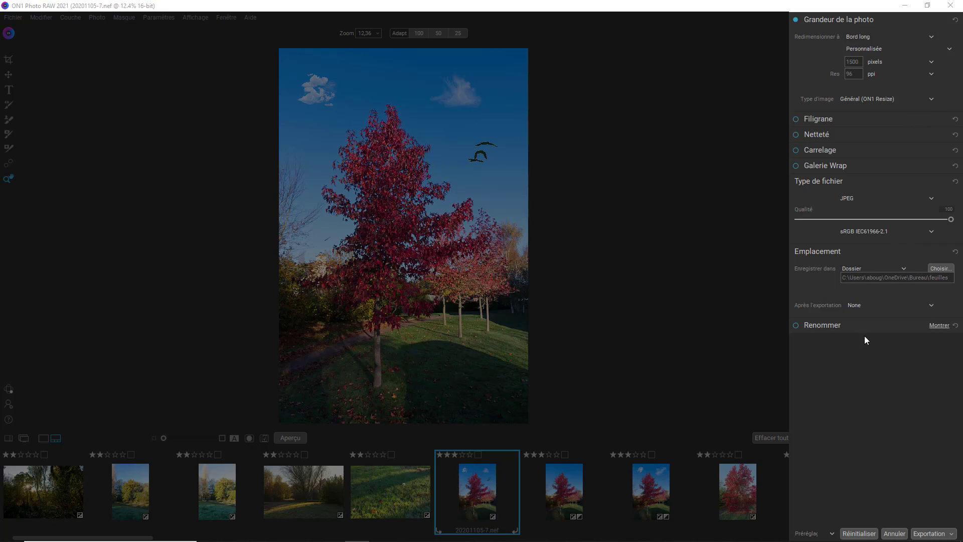
{"action": "left_click", "coordinate": [894, 533]}
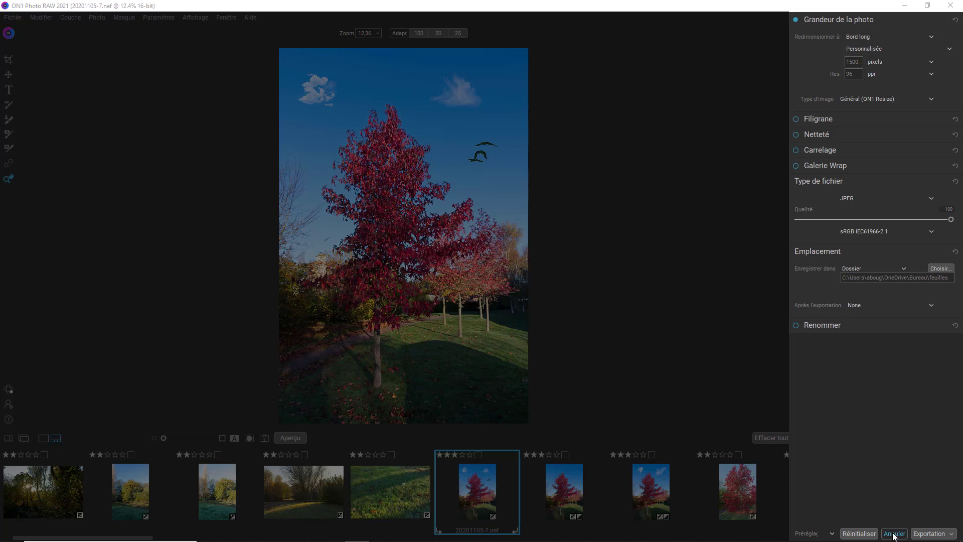